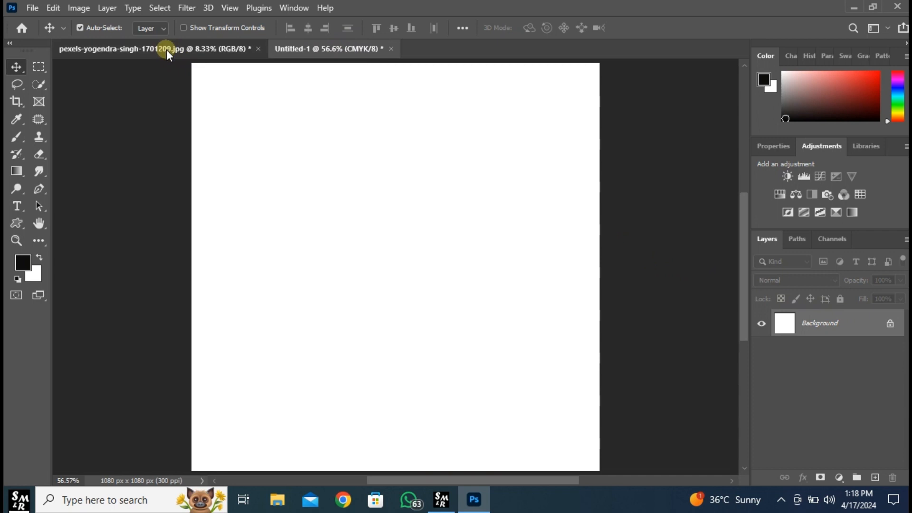
Step: In the pexels-yogendra-singh photo, select the dancer as subject, copy him to his own layer and hide the Background layer
left_click(167, 50)
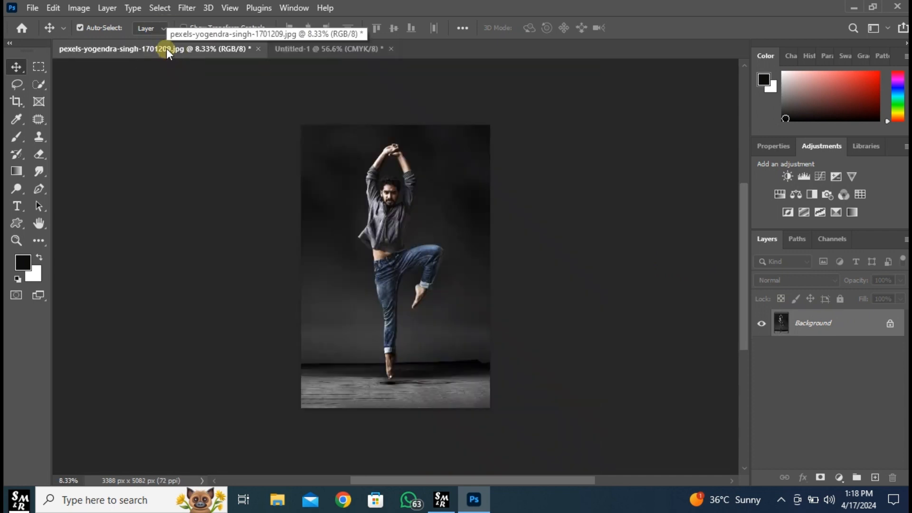
left_click(165, 5)
left_click(176, 161)
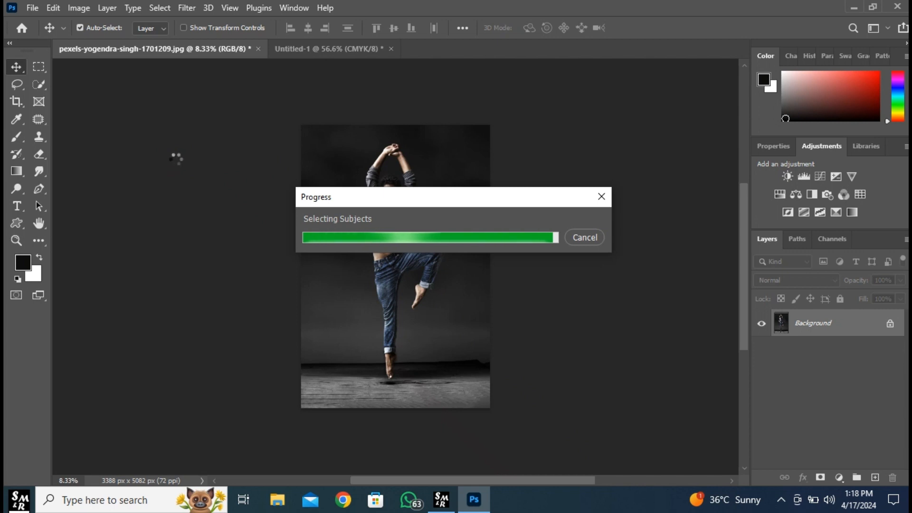
key("ctrl+j")
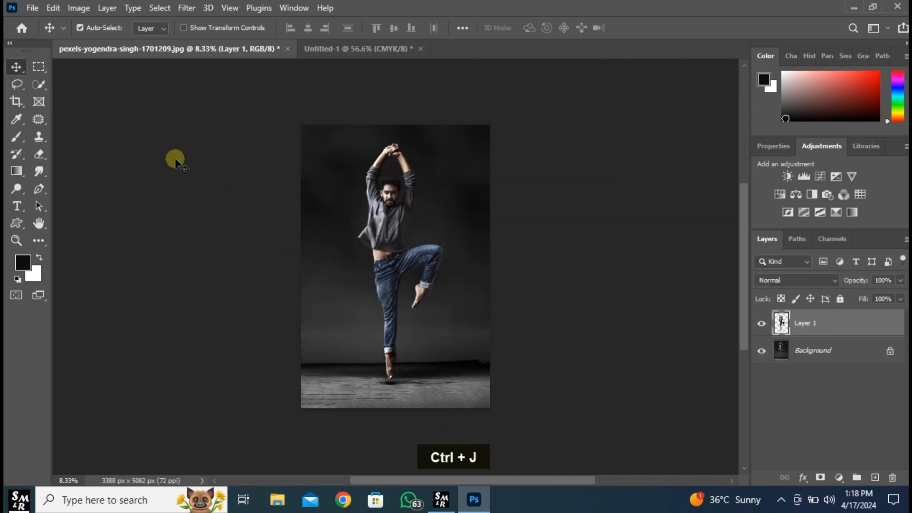
left_click(762, 351)
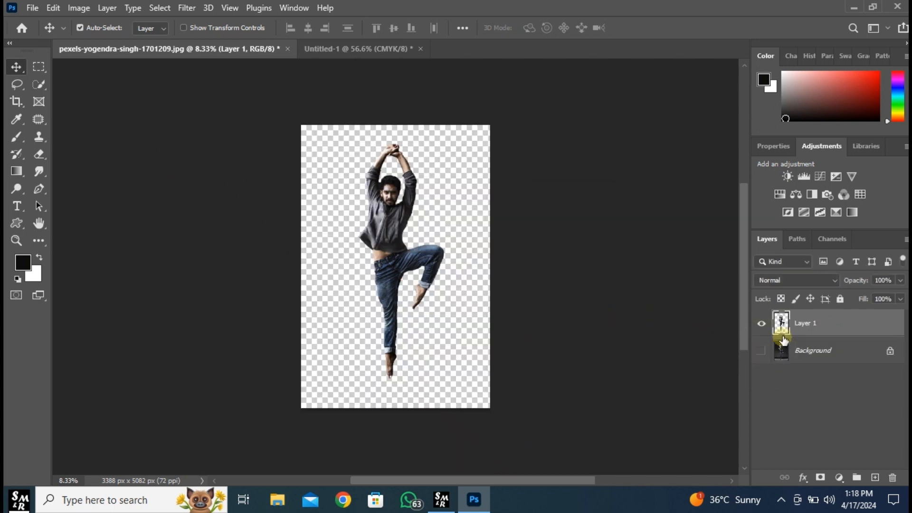
Step: Load the cut-out dancer as a selection and copy him into the Untitled-1 document
left_click(781, 324, "ctrl")
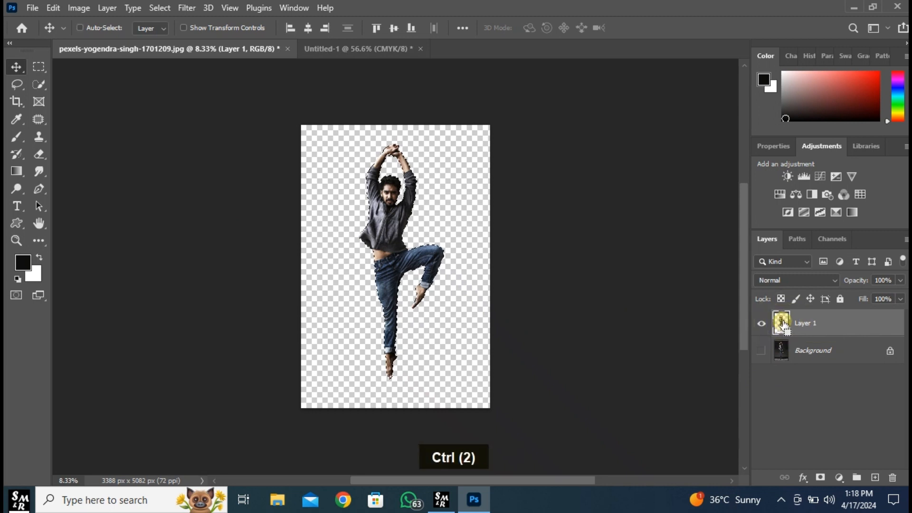
left_click(333, 47)
key("ctrl+v")
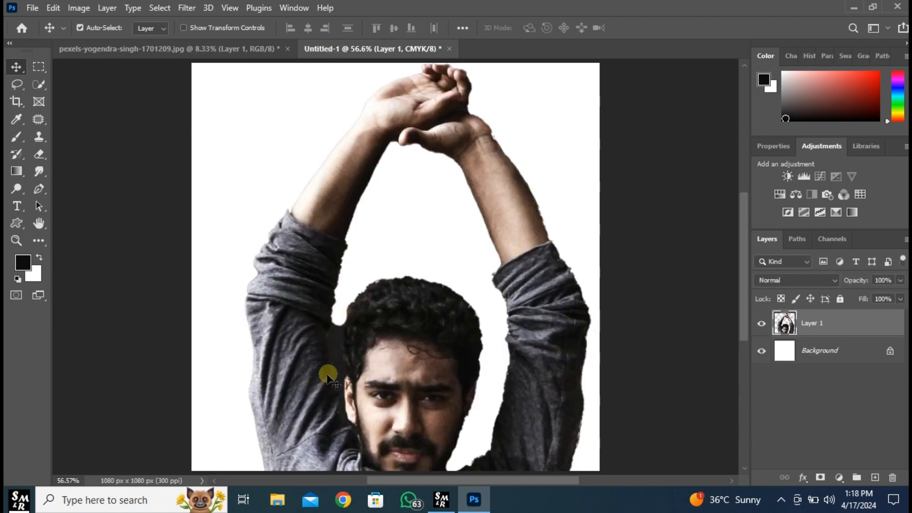
Step: Erase the leftover dark background between the dancer's raised arm and his hair with the Eraser tool
right_click(38, 152)
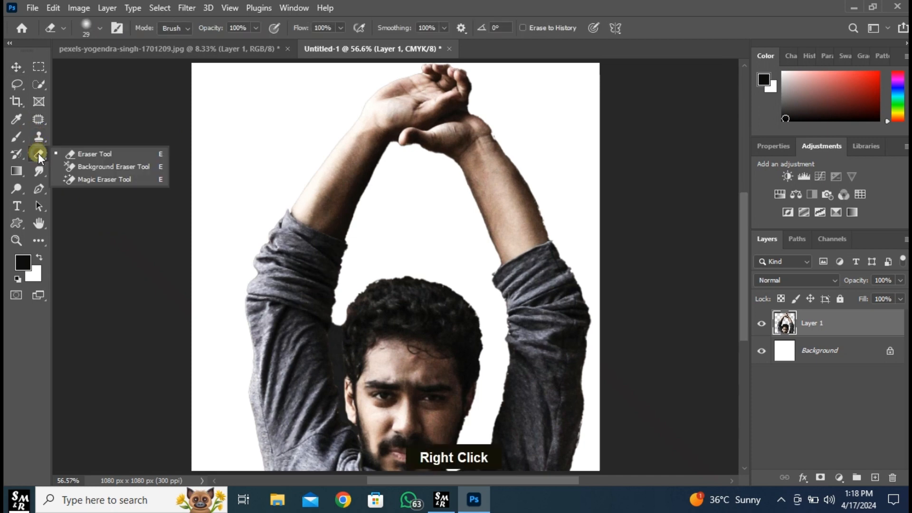
left_click(72, 153)
scroll(330, 326, "down", 3)
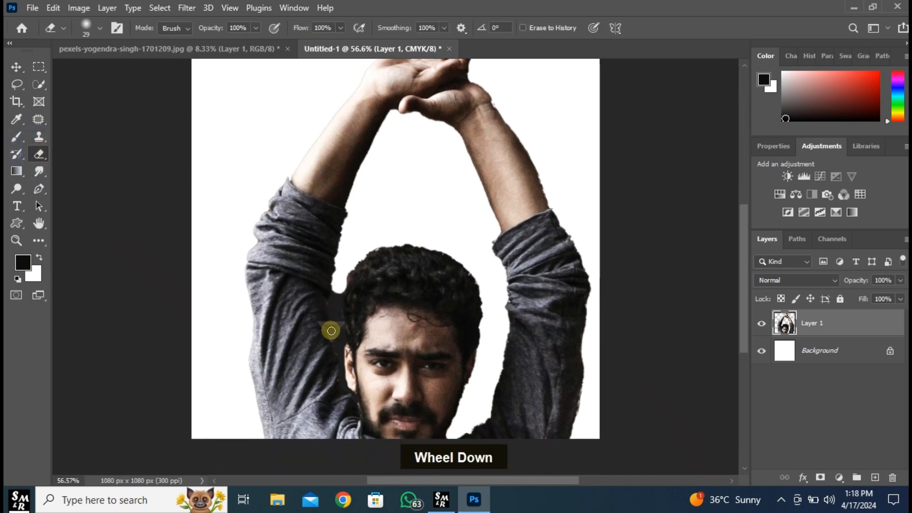
scroll(337, 327, "up", 5, "alt")
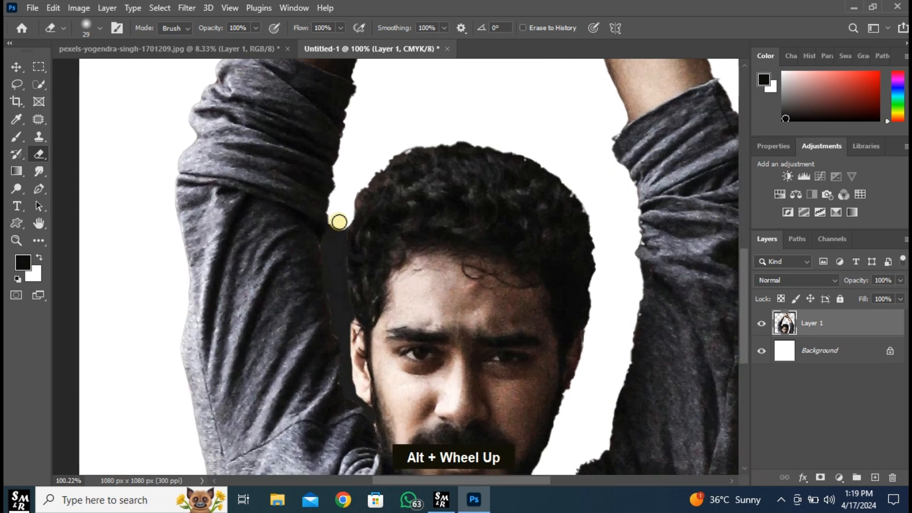
left_click_drag(339, 221, 341, 329)
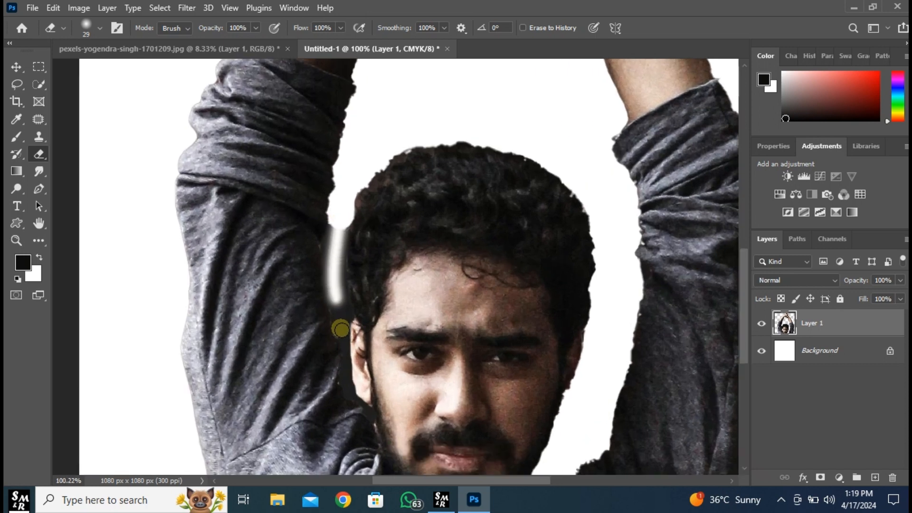
mouse_move(339, 230)
left_mouse_down()
mouse_move(329, 238)
mouse_move(334, 307)
left_mouse_up()
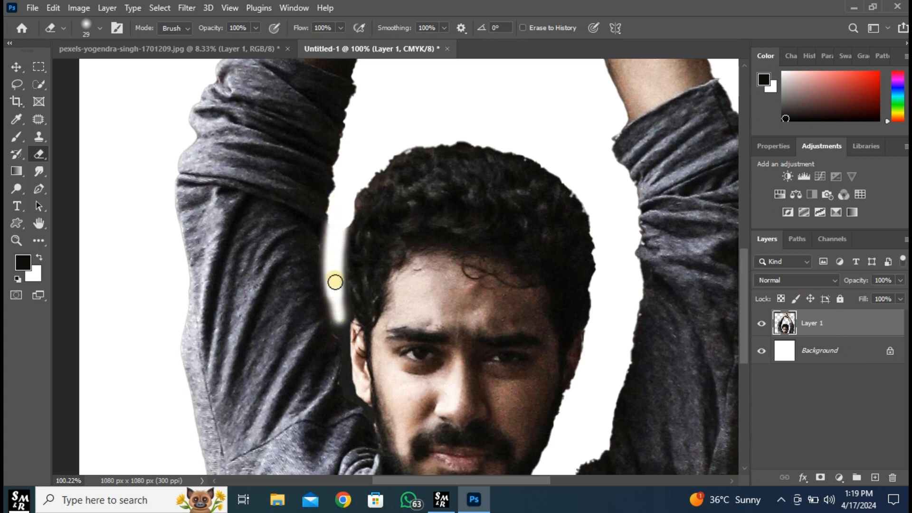
Step: Reduce the eraser size to 12 px and erase the leftover background beside the dancer's ear and jaw
scroll(335, 304, "down", 3)
left_click(100, 29)
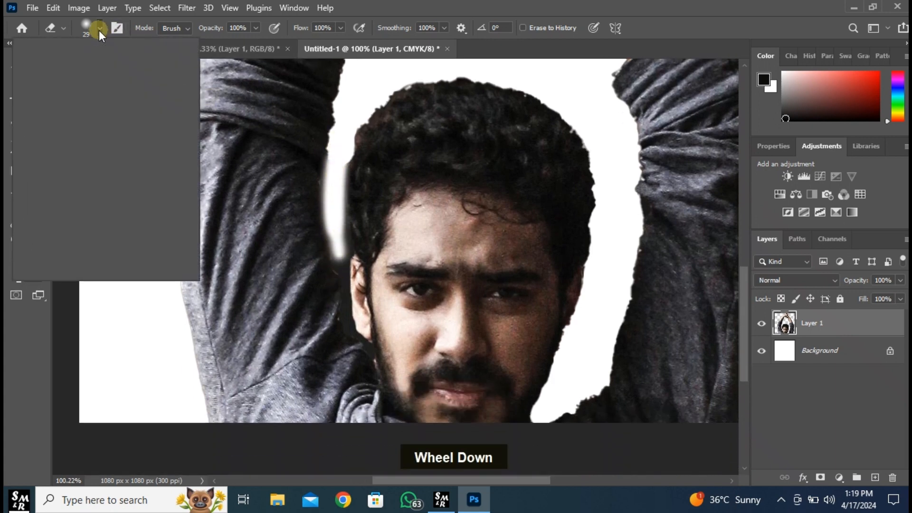
left_click(83, 67)
left_click_drag(339, 258, 343, 279)
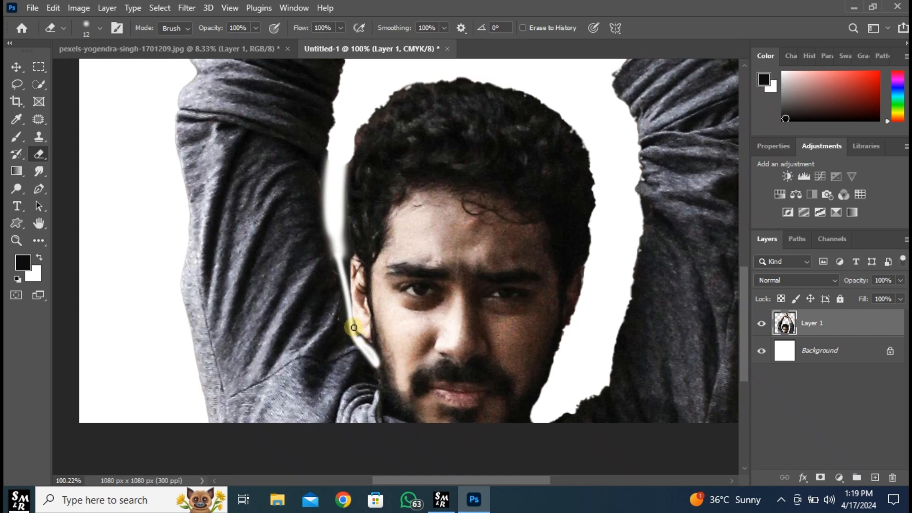
left_click_drag(349, 312, 331, 210)
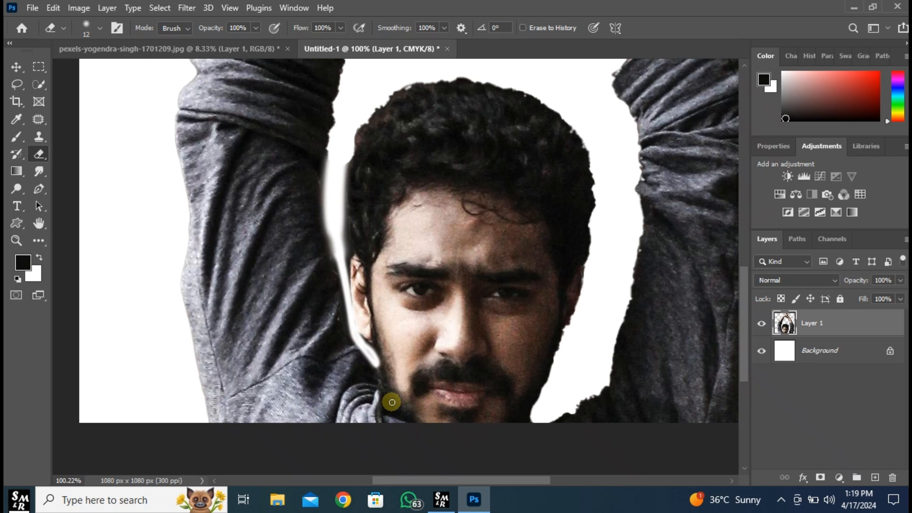
Step: Scale the dancer proportionally to about 18.91% and place him near the centre of the canvas
key("ctrl+t")
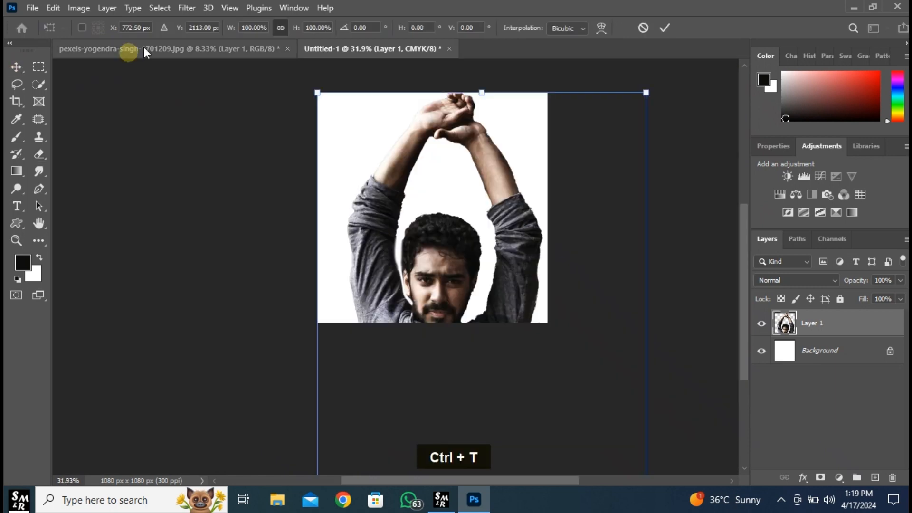
left_click_drag(318, 92, 418, 133)
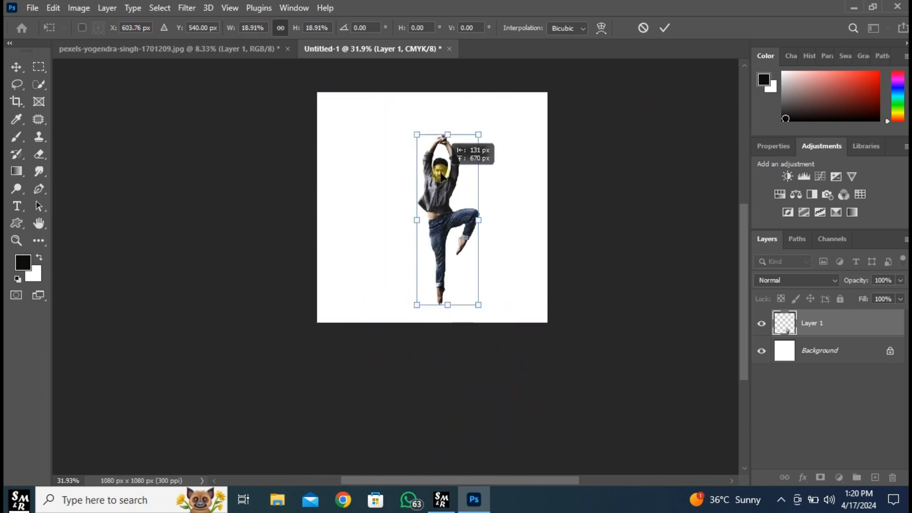
left_click(665, 27)
key("ctrl+0")
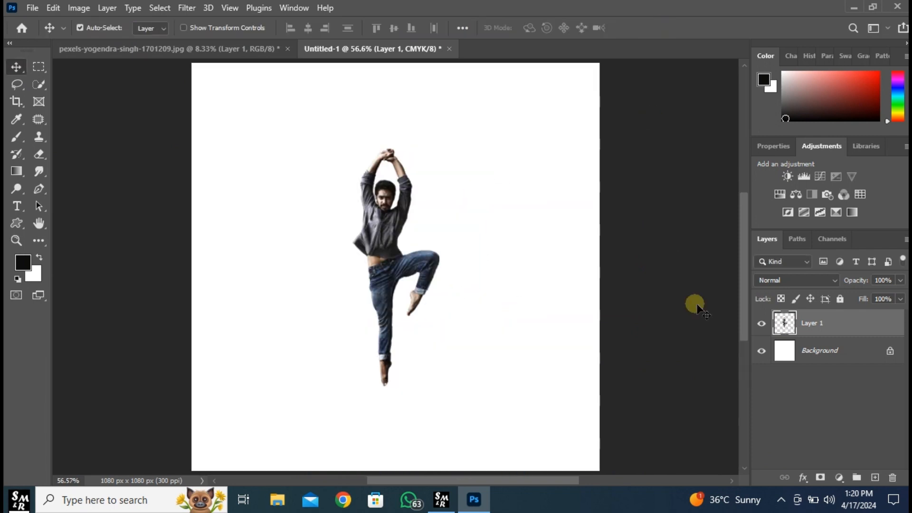
Step: Add a Solid Color fill layer in dark grey 1a1a1b directly above the Background layer
left_click(856, 348)
left_click(843, 478)
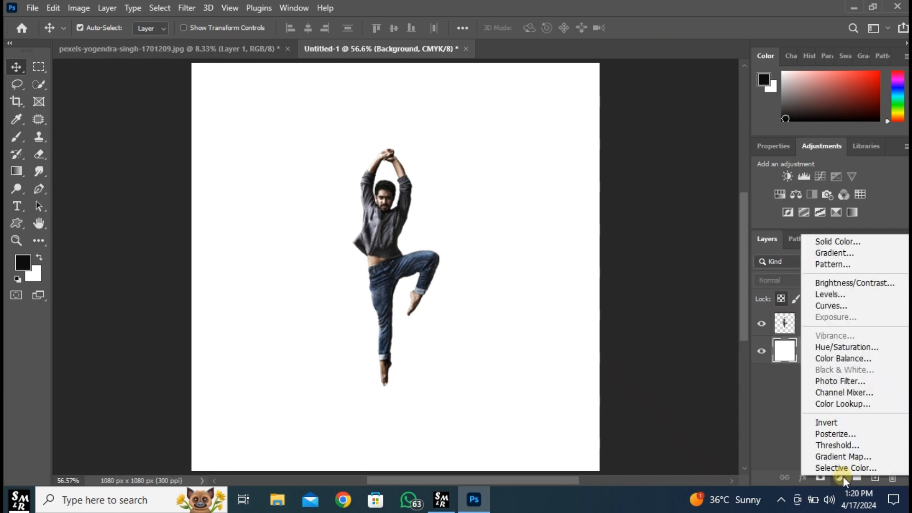
left_click(844, 243)
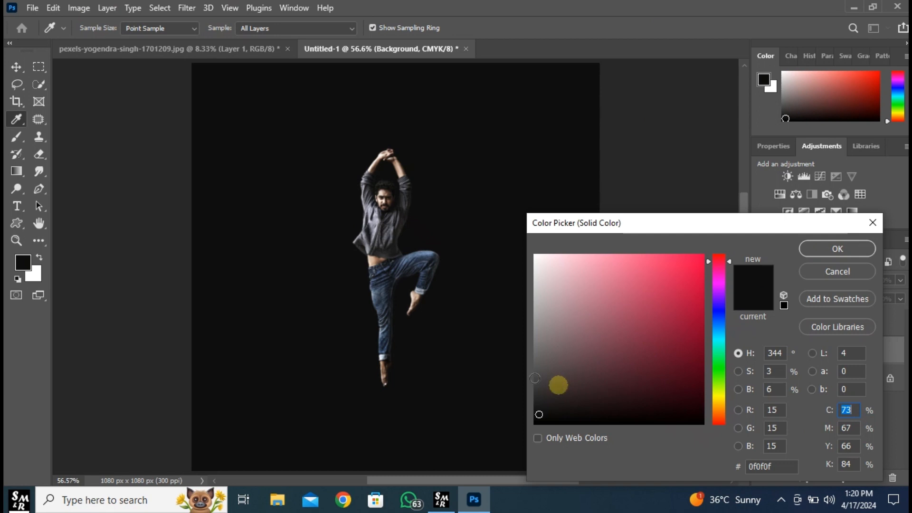
left_click(388, 225)
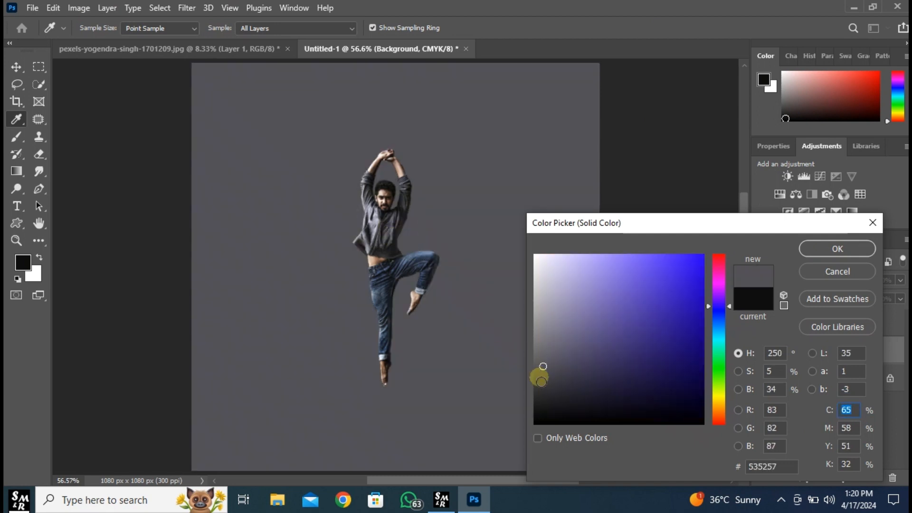
left_click_drag(542, 370, 539, 406)
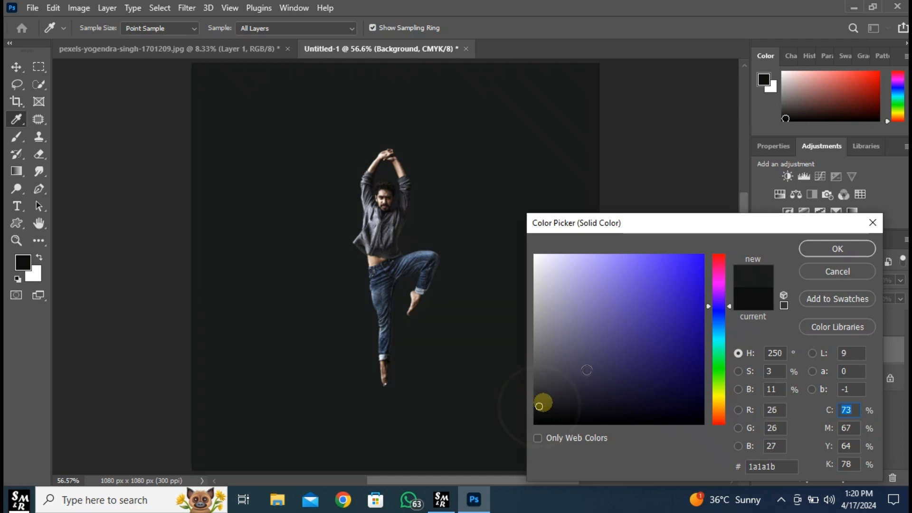
left_click(847, 249)
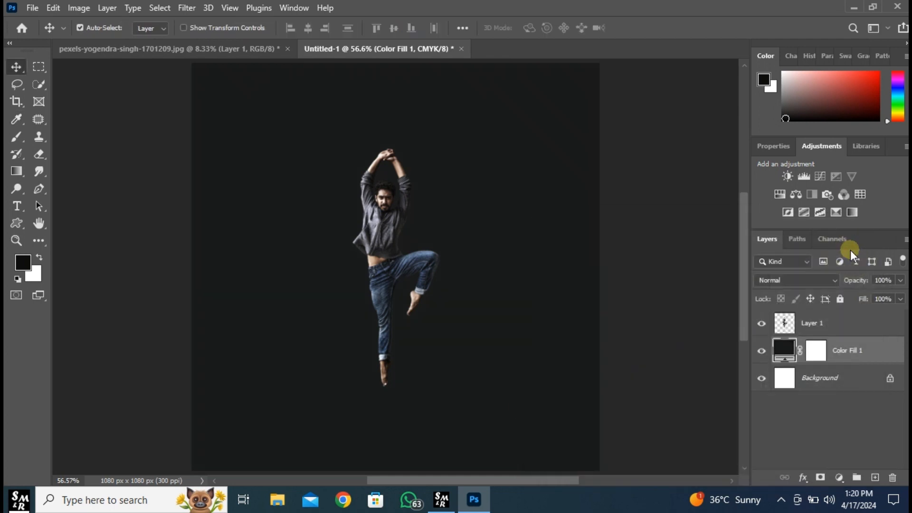
Step: Add a new layer below the dancer and paint a soft round spot at his standing foot in near-black 0e0d0d
left_click(876, 477)
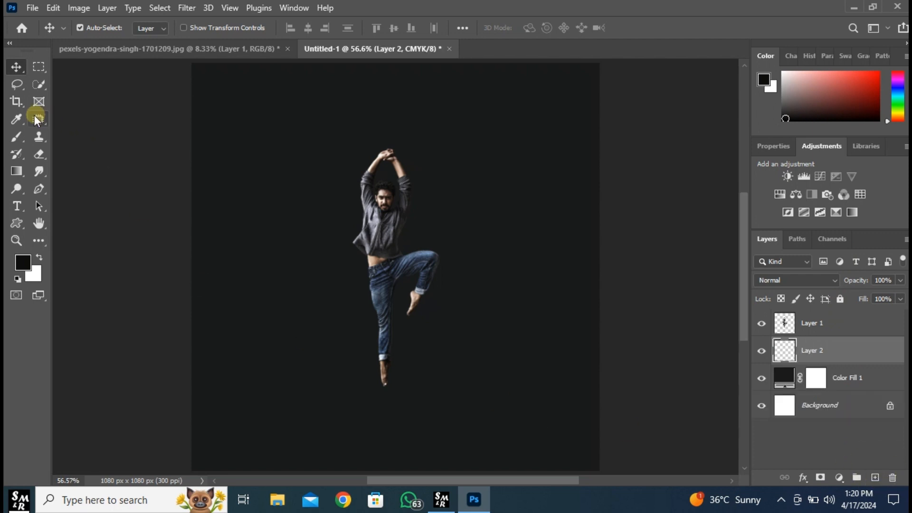
right_click(16, 134)
left_click(60, 134)
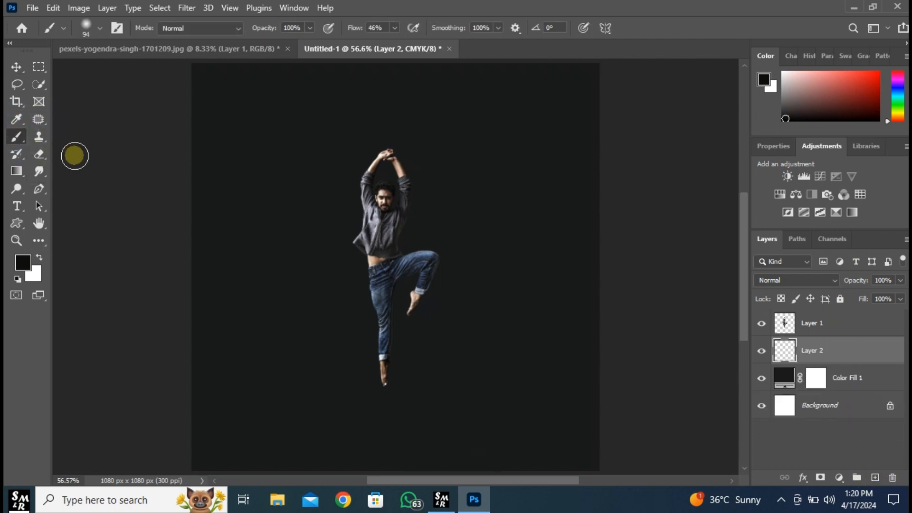
left_click(23, 262)
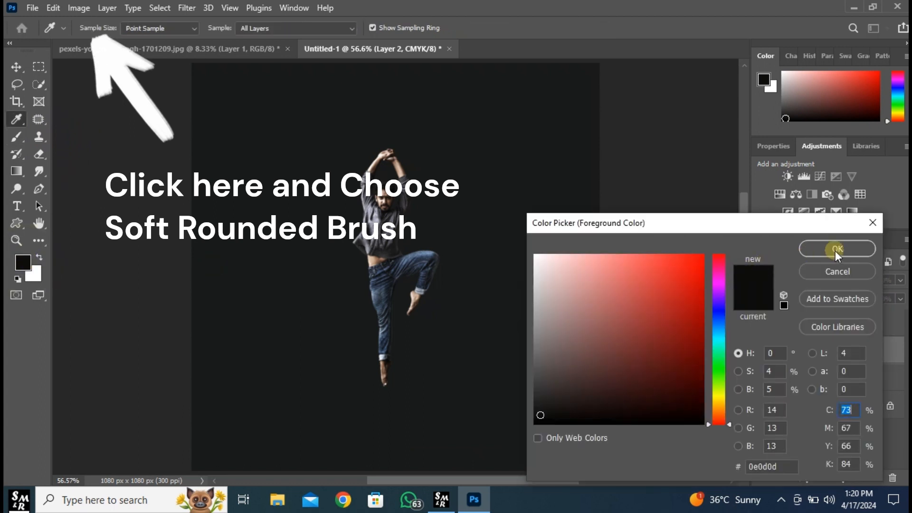
left_click(837, 249)
key("alt")
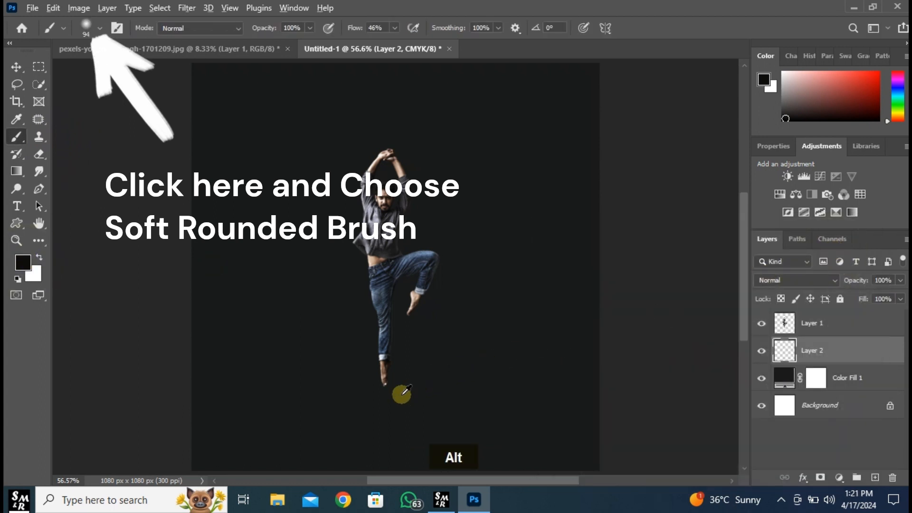
scroll(405, 391, "up", 3)
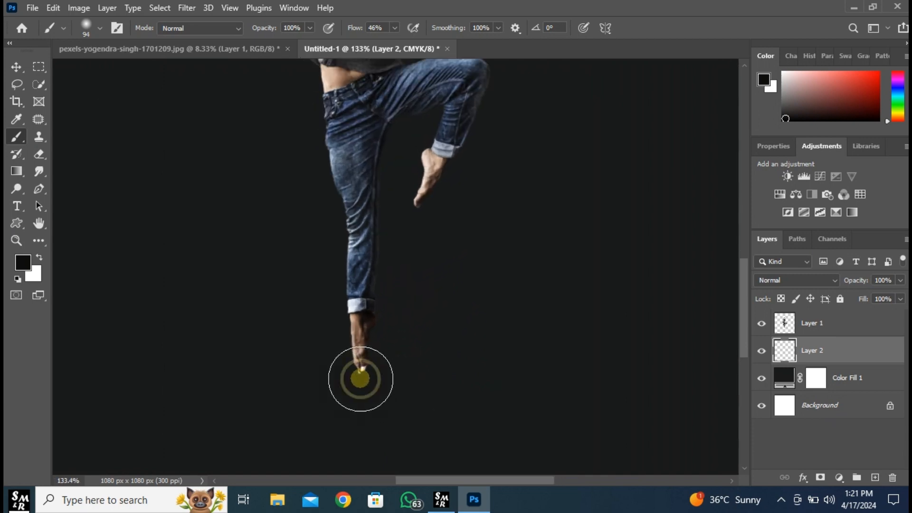
double_click(360, 379)
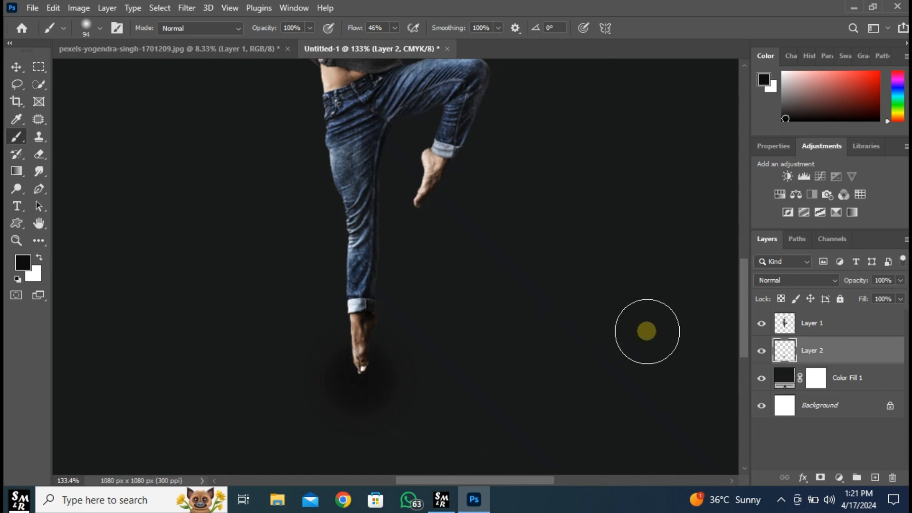
Step: Flatten the dark spot to about 21.71% height and place it just beneath the dancer's toes as a shadow
key("ctrl+t")
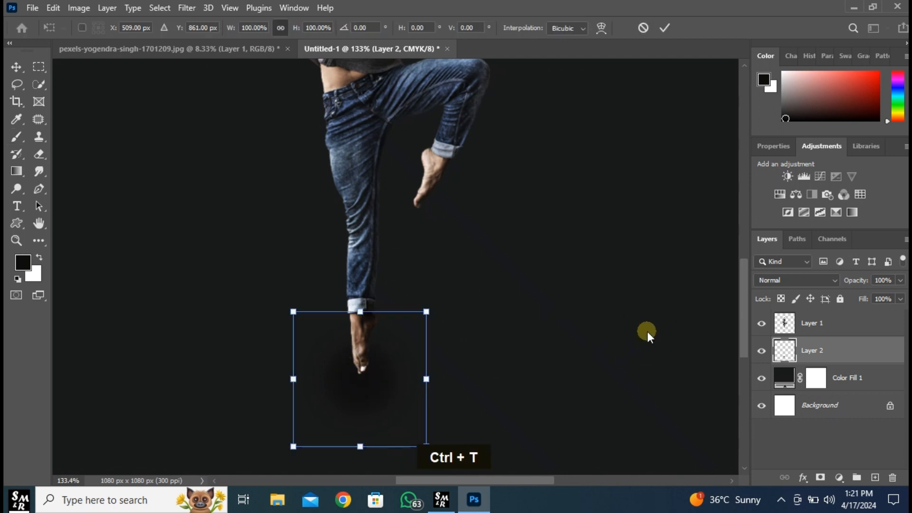
left_click_drag(360, 312, 362, 389)
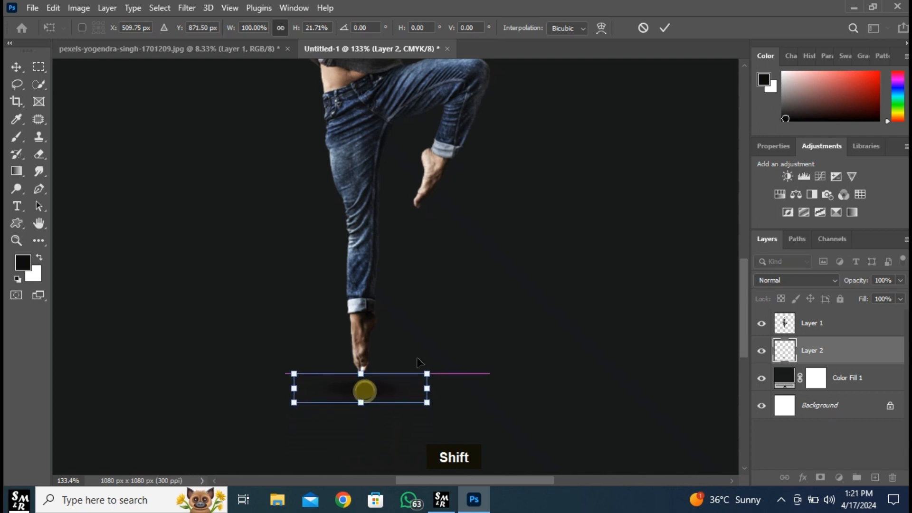
left_click(663, 28)
key("b")
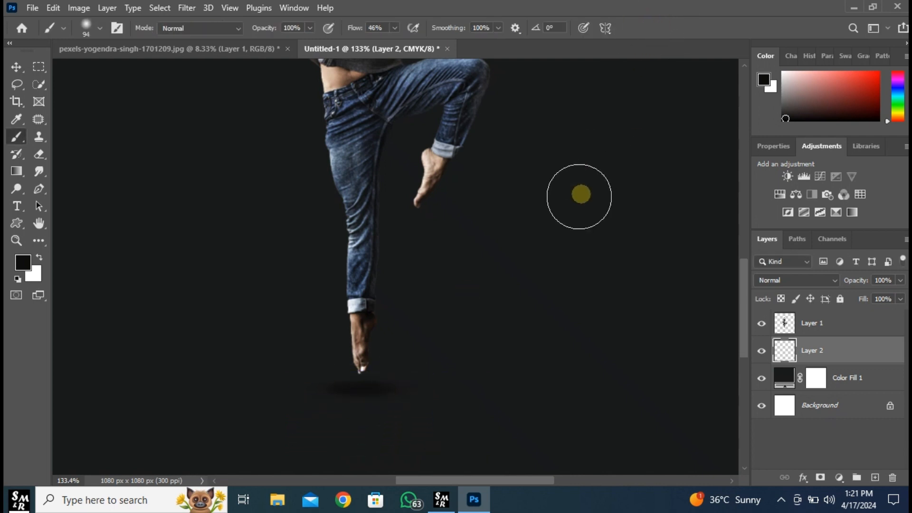
scroll(460, 308, "down", 5, "alt")
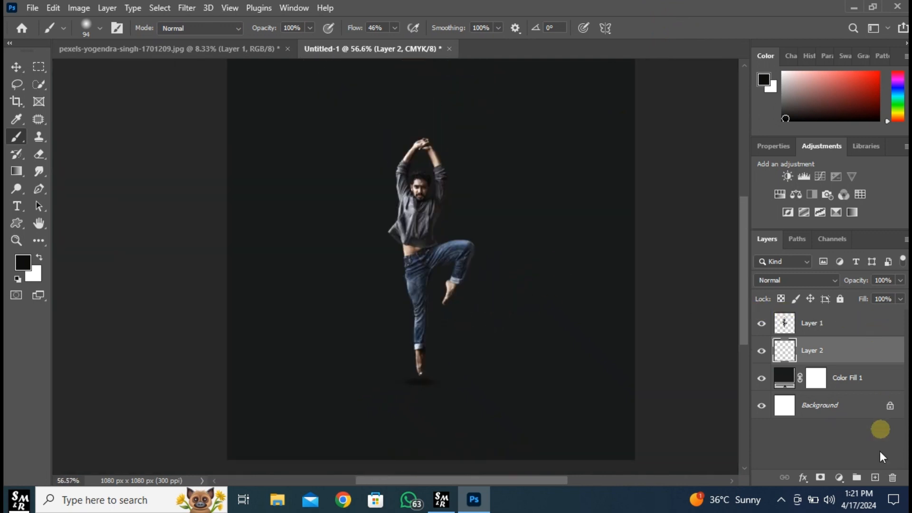
Step: Add a new layer directly above the shadow layer and set the brush's foreground colour to white ffffff
left_click(876, 478)
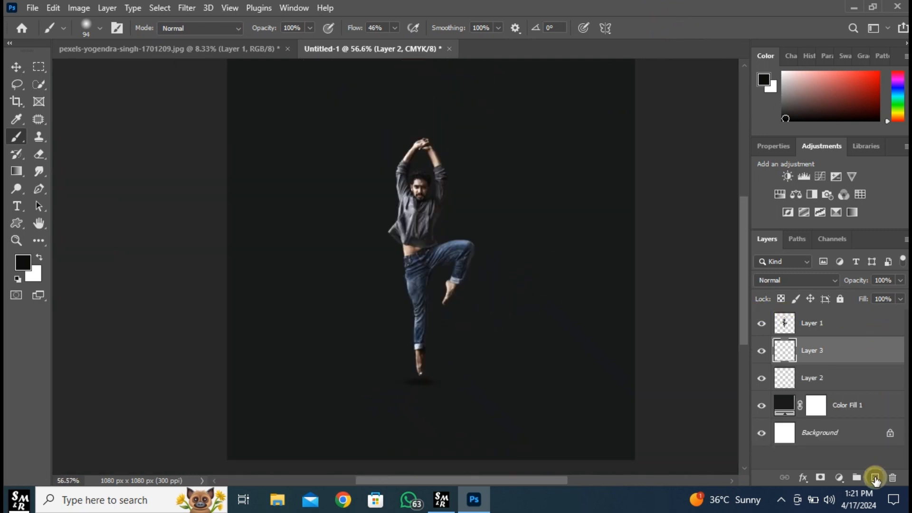
left_click(39, 258)
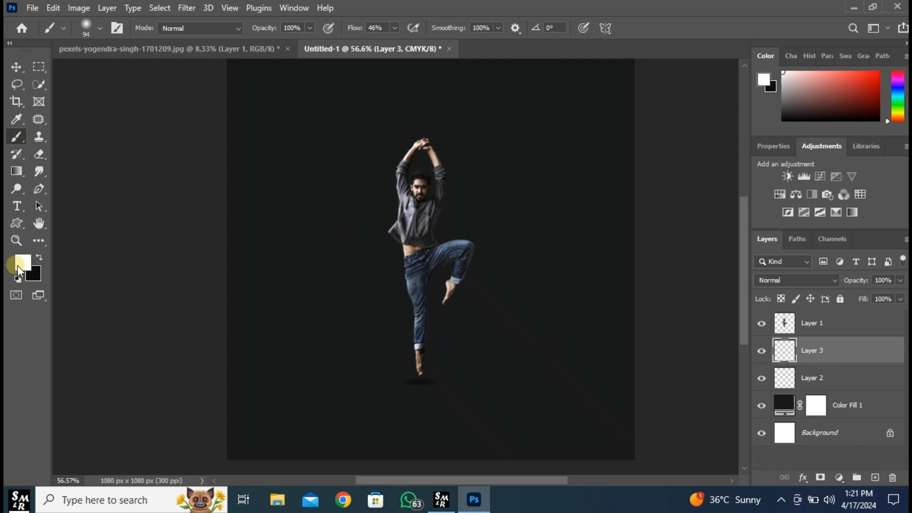
left_click(22, 266)
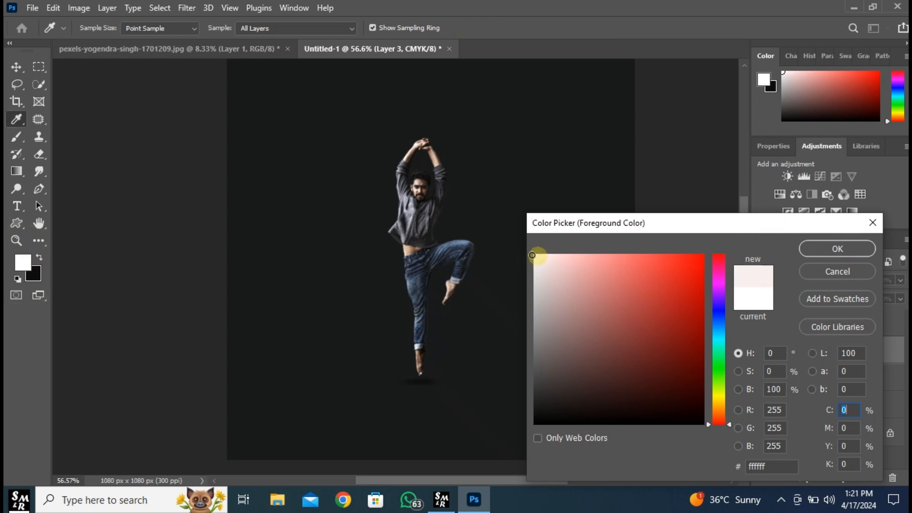
left_click(837, 248)
key("b")
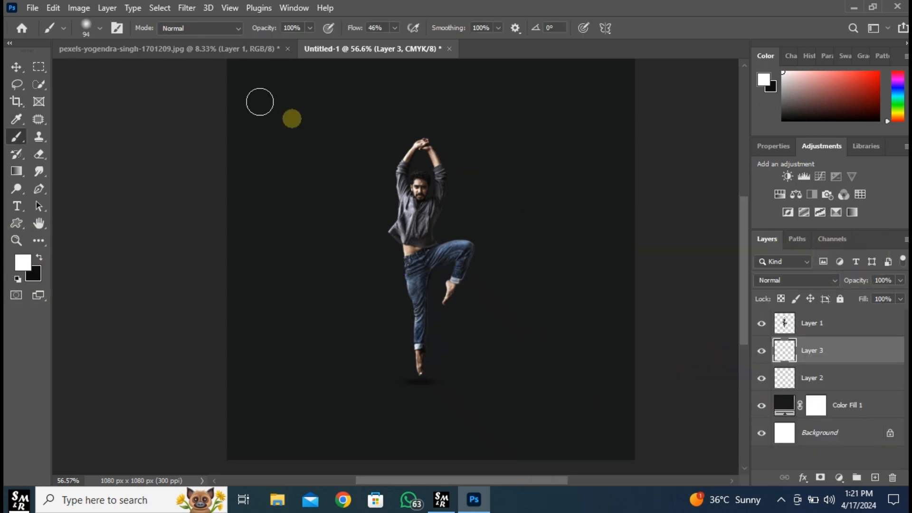
Step: Paint a white glow behind the dancer's waist with an 800 px soft round brush, and move the shadow layer above the glow layer
left_click(101, 32)
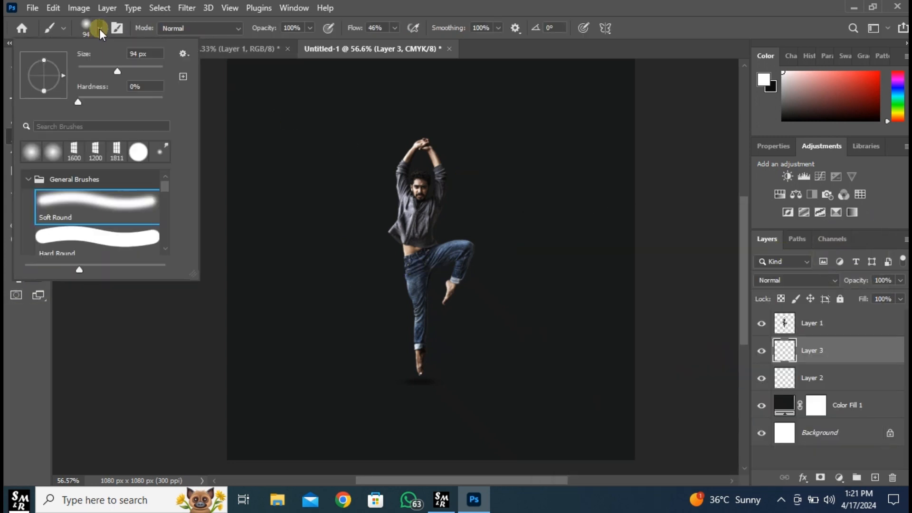
left_click(139, 54)
type("800")
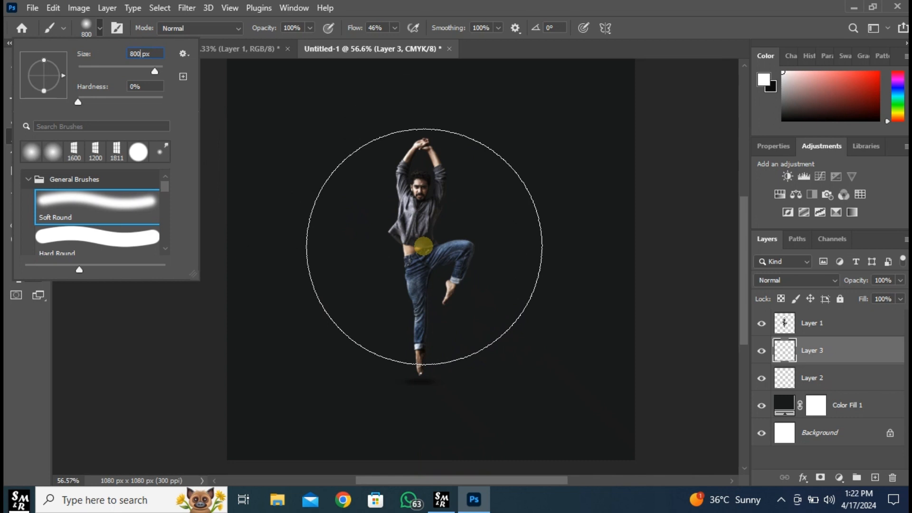
left_click(424, 246)
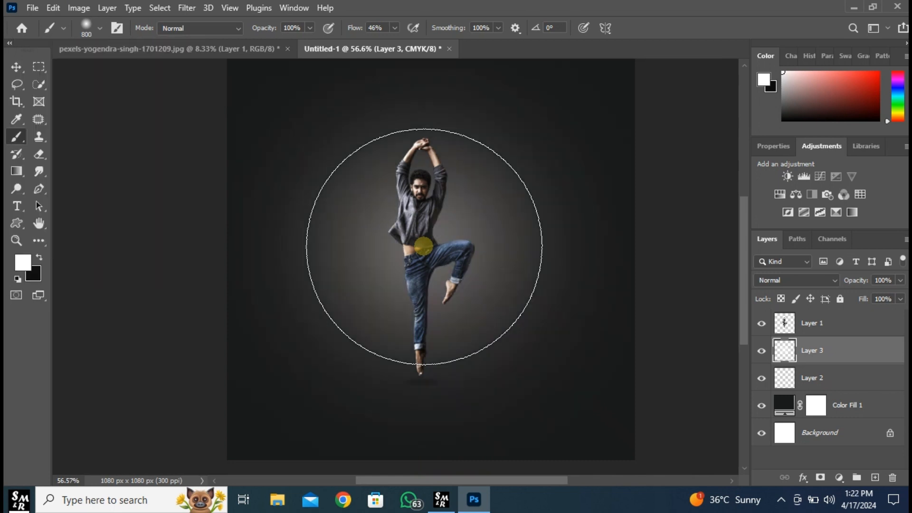
left_click(423, 246)
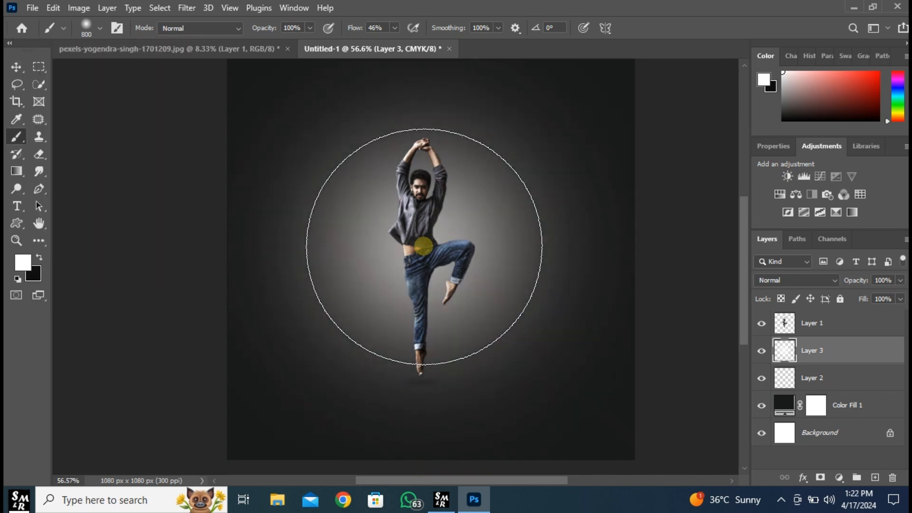
left_click(16, 67)
left_click_drag(839, 378, 836, 347)
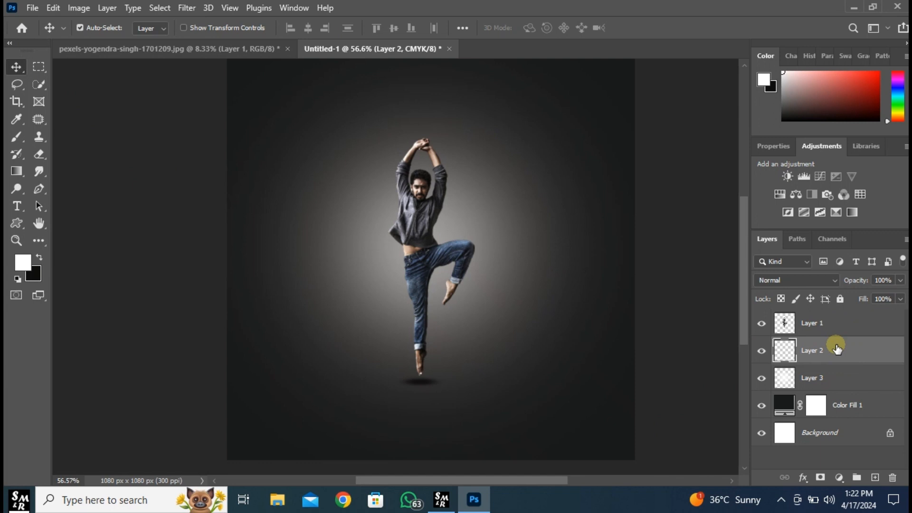
Step: Add the white horizontal text "Just" in 18 pt Arial on a new layer behind the dancer, at waist height
left_click(874, 478)
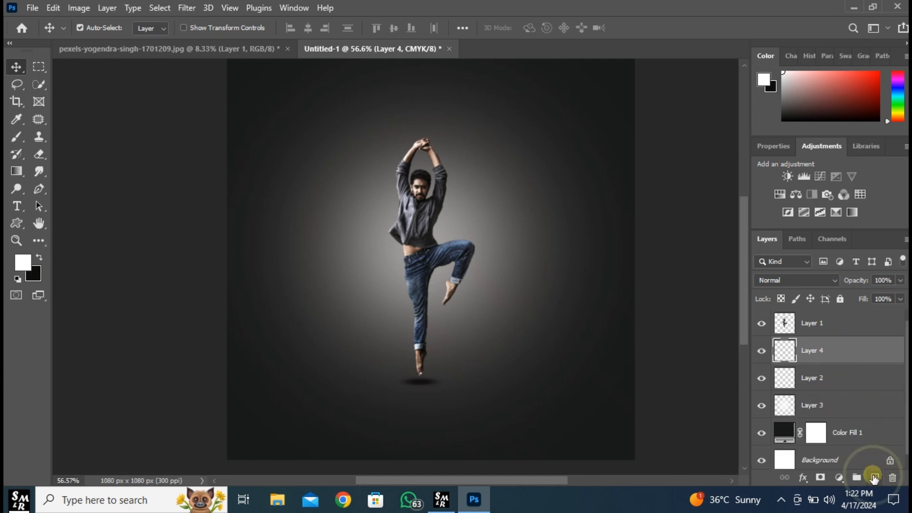
right_click(16, 211)
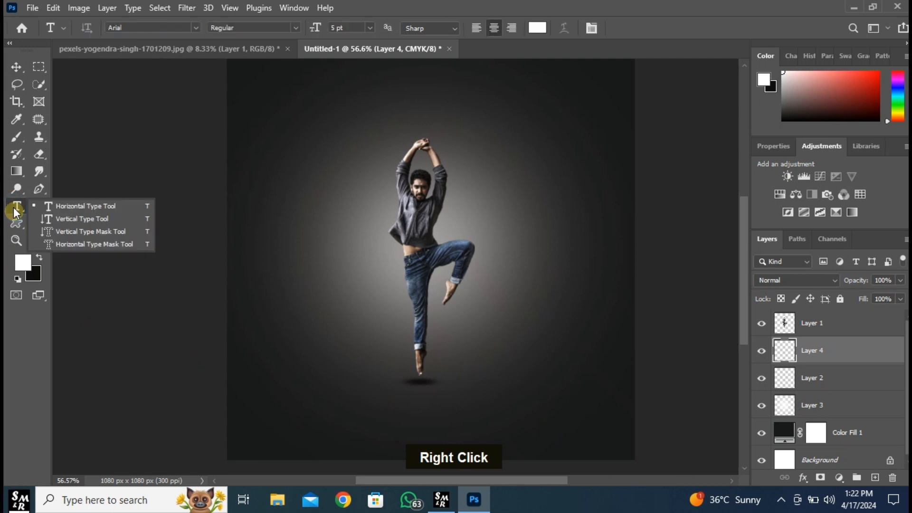
left_click(83, 210)
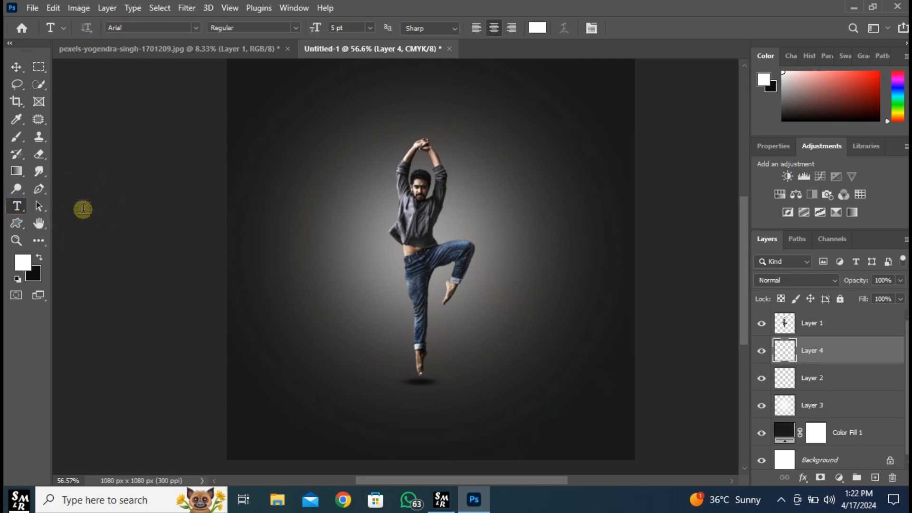
left_click(369, 28)
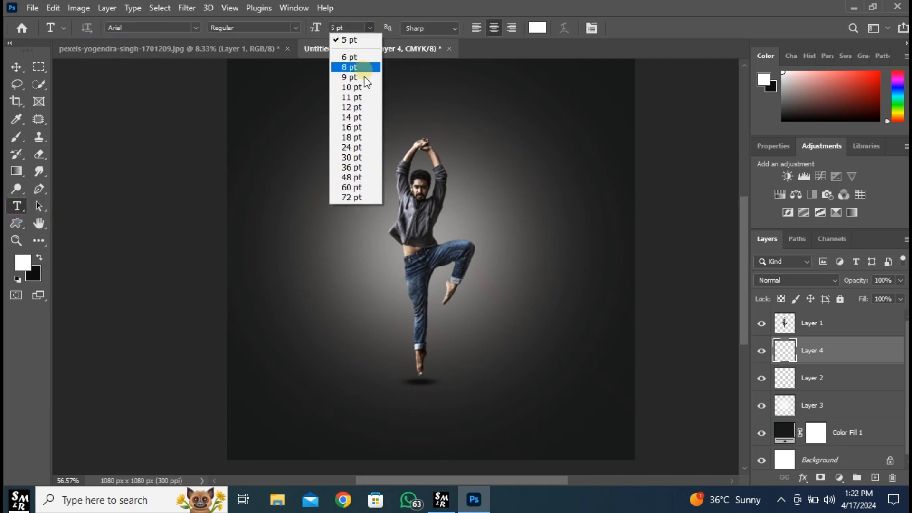
left_click(351, 137)
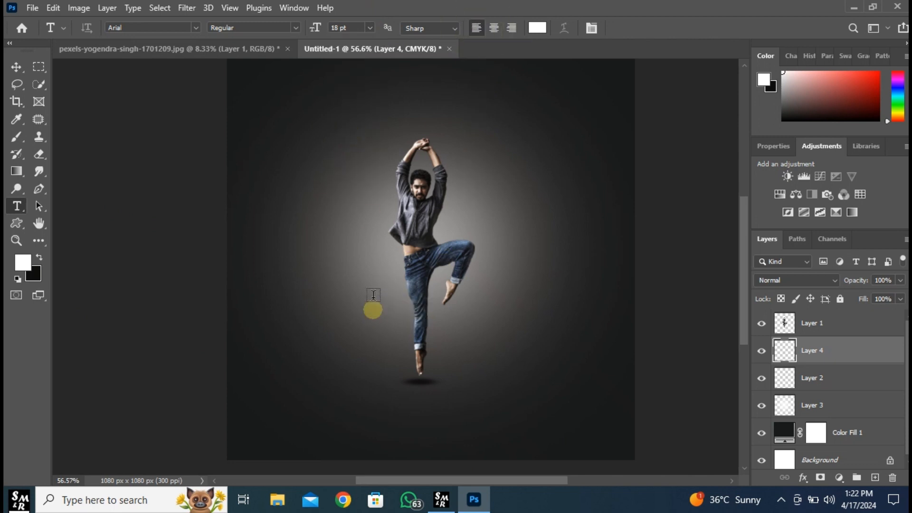
left_click(369, 266)
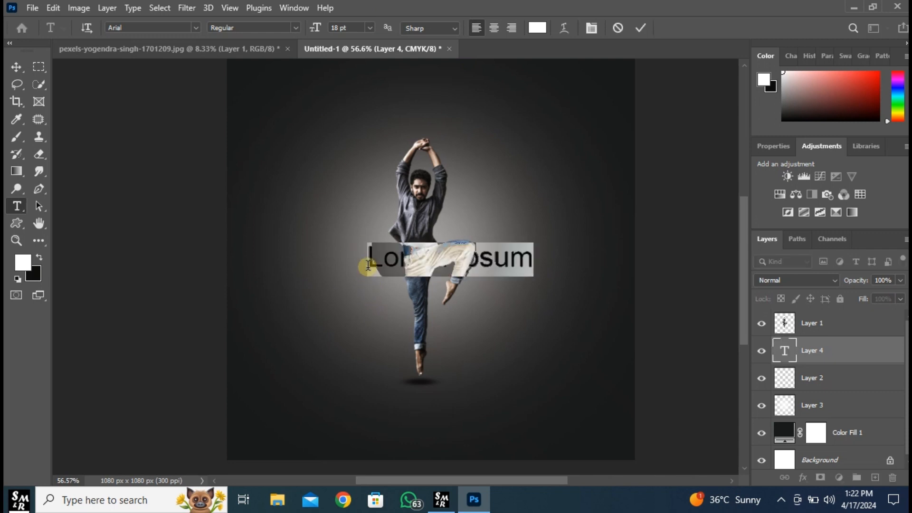
type("L")
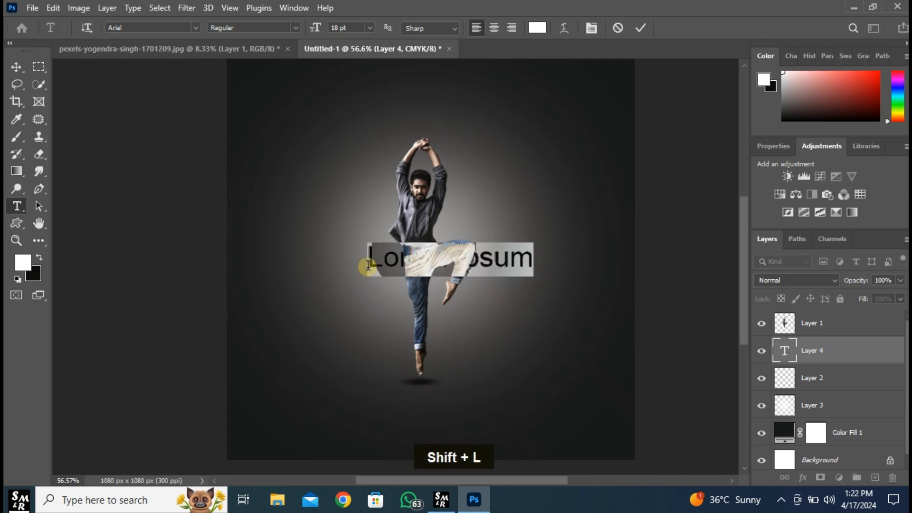
type("e")
key("BackSpace")
key("BackSpace")
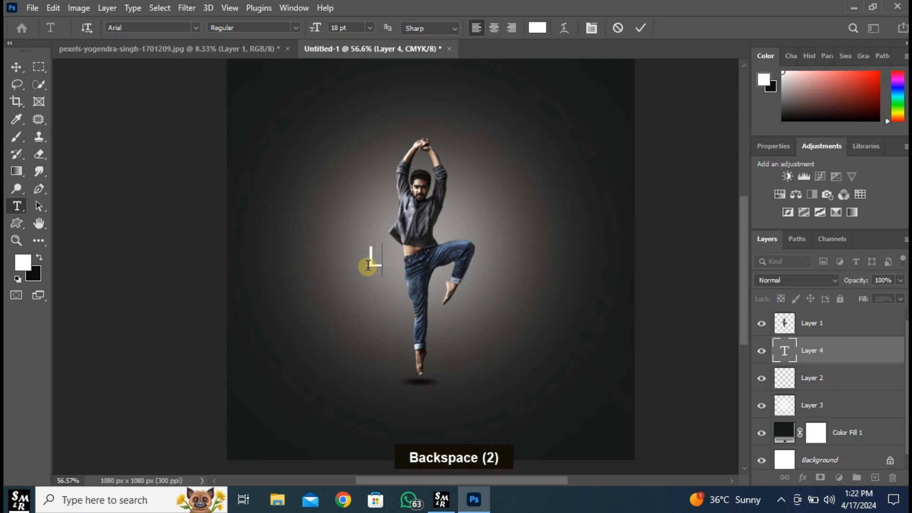
type("Jus")
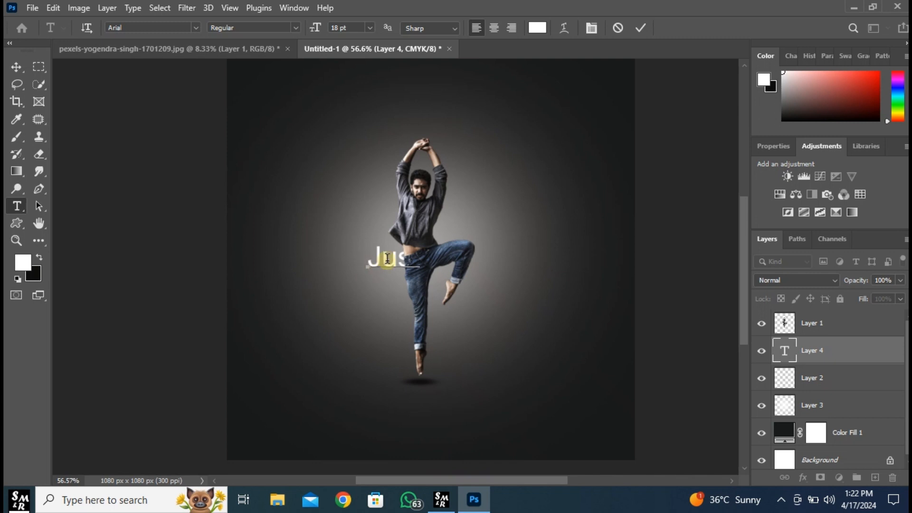
left_click(645, 27)
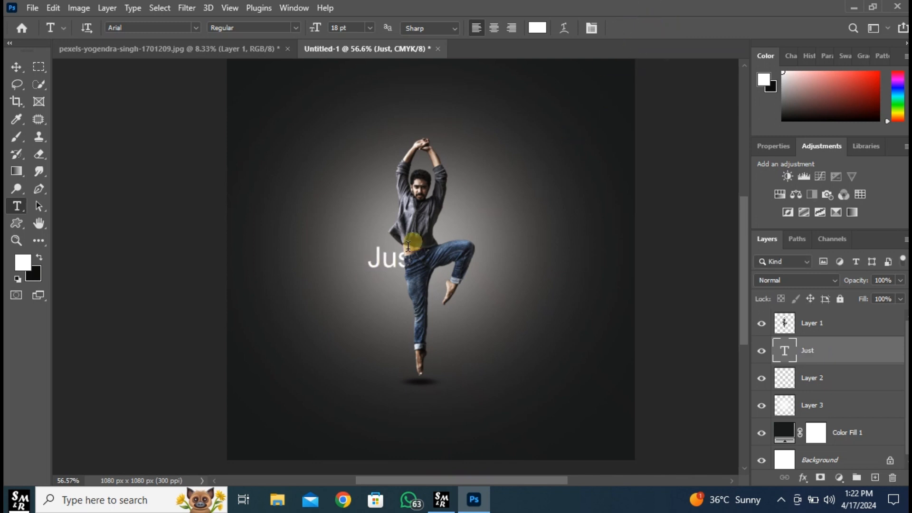
Step: Duplicate the "Just" text directly below the original and change the copy's wording to "DANCE"
left_click(15, 67)
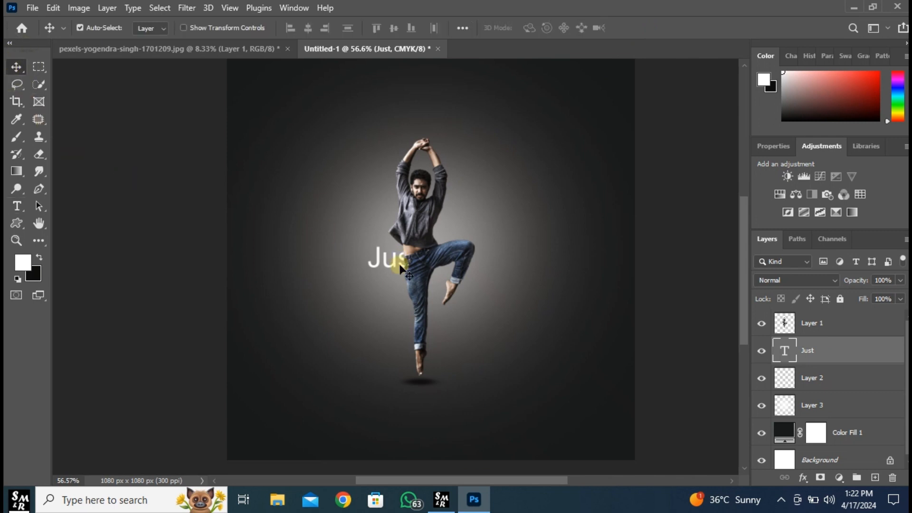
left_click_drag(386, 267, 387, 295)
double_click(387, 292)
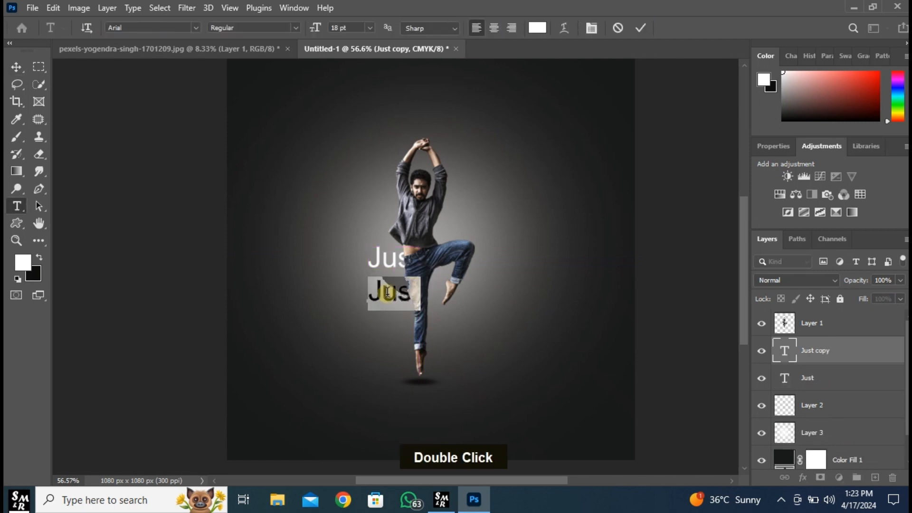
type("D")
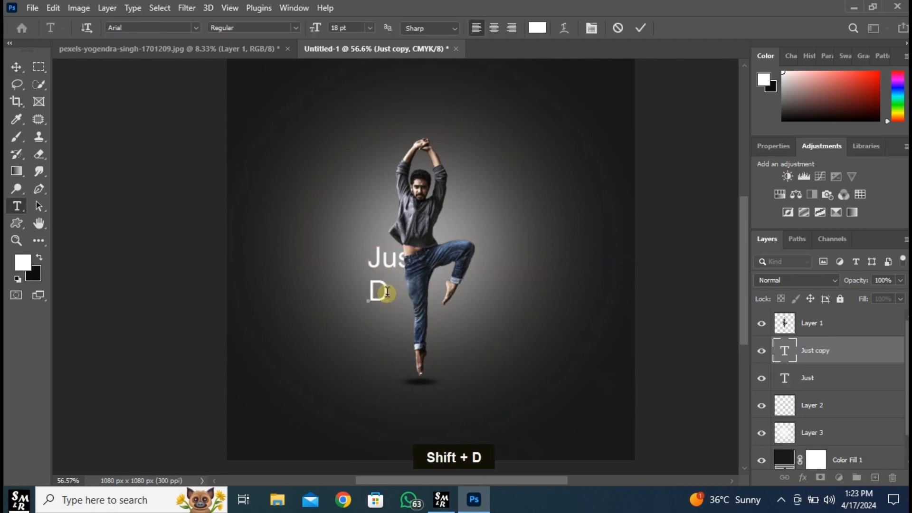
type("ANCE")
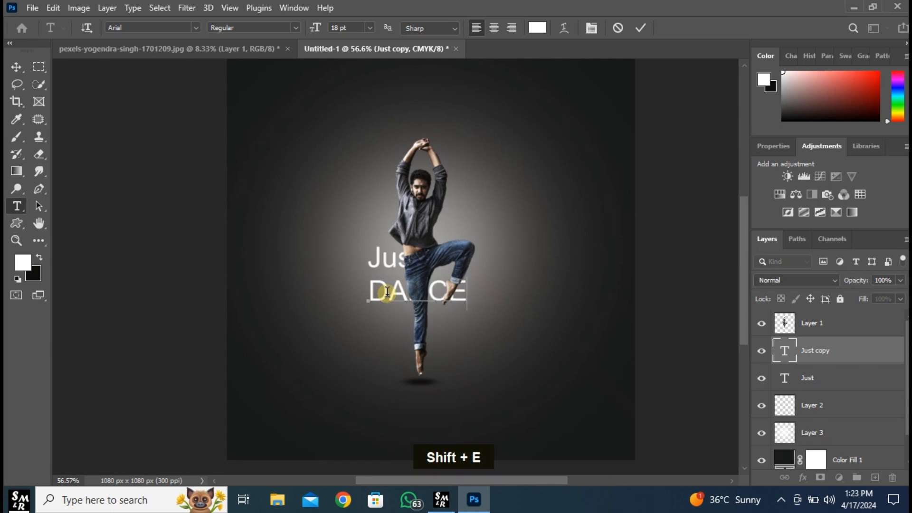
Step: Set the font size of the "DANCE" text to 36 pt
double_click(387, 291)
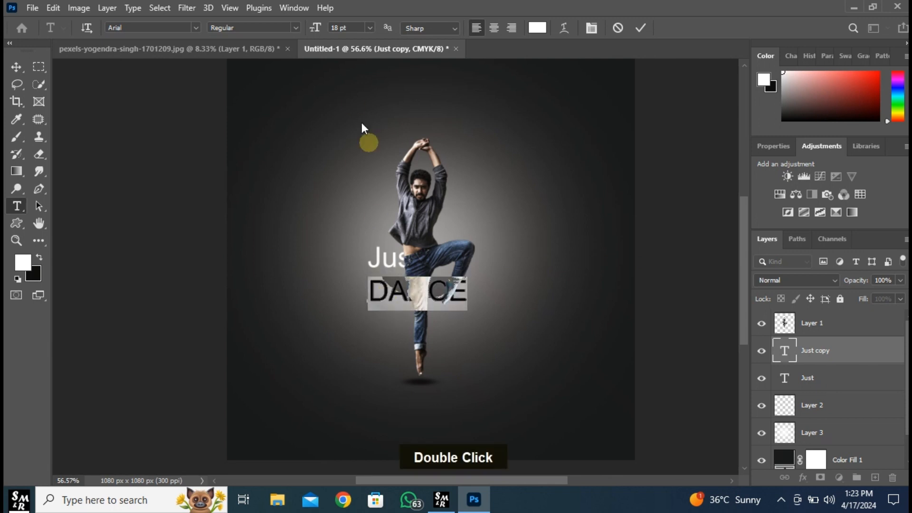
left_click(378, 30)
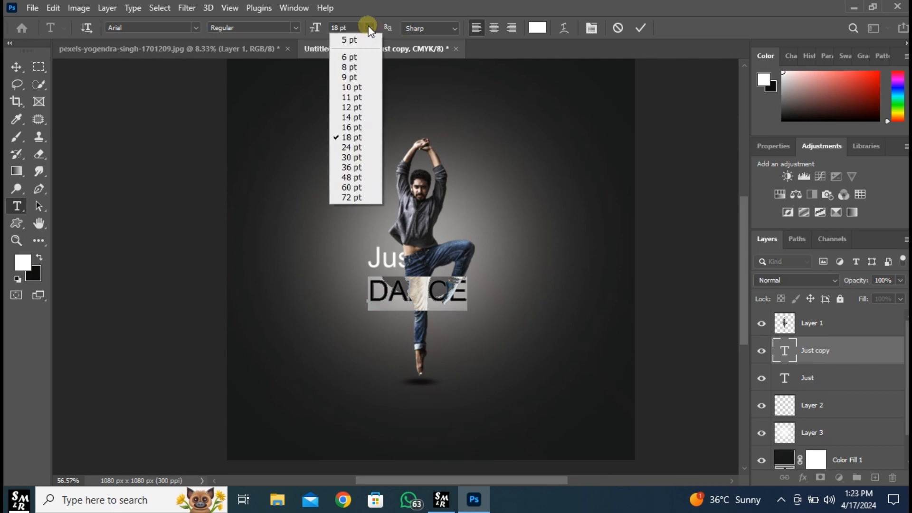
left_click(356, 174)
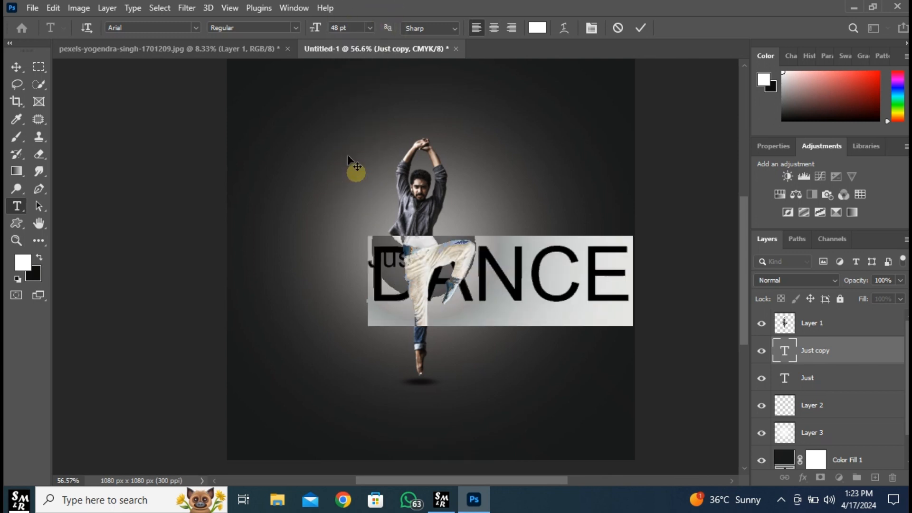
left_click(369, 28)
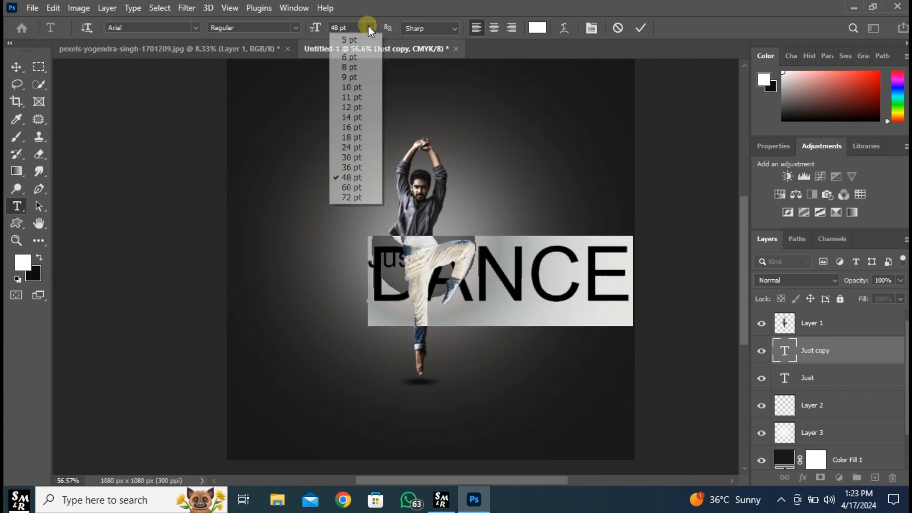
left_click(356, 168)
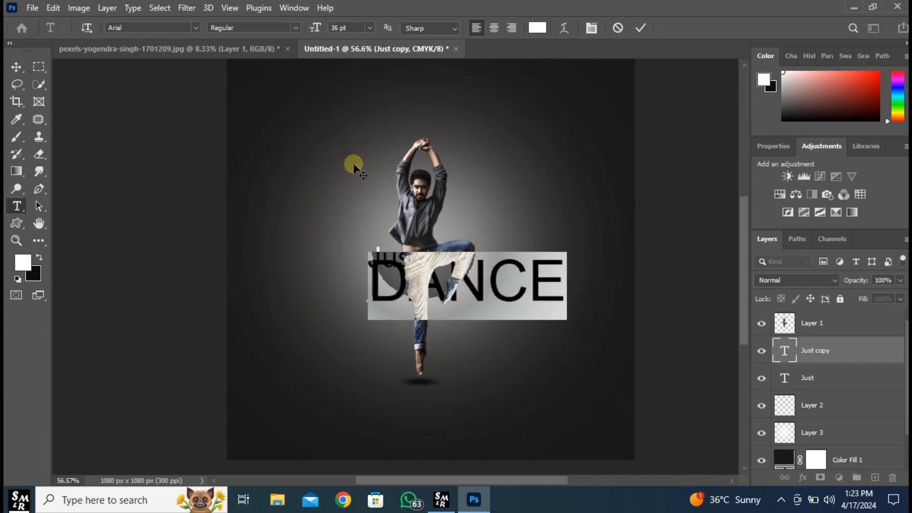
left_click(643, 28)
Step: Shift both words left behind the dancer, with "Just" sitting directly above the start of "DANCE" and their left edges aligned
key("v")
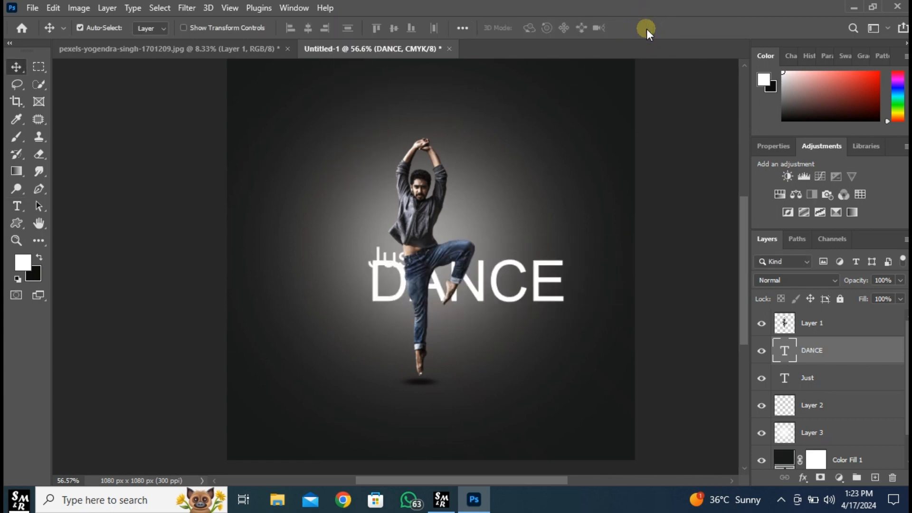
left_click_drag(383, 259, 383, 243)
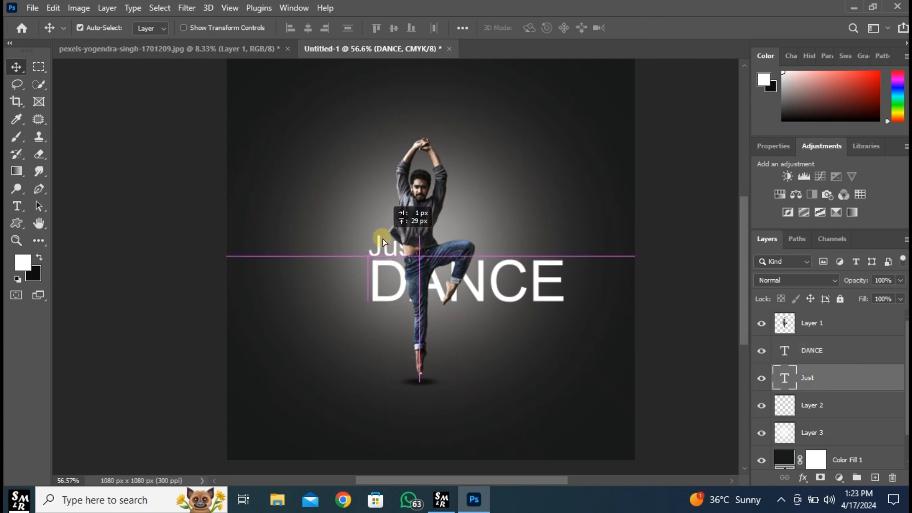
left_click_drag(384, 242, 357, 239)
left_click_drag(389, 265, 361, 272)
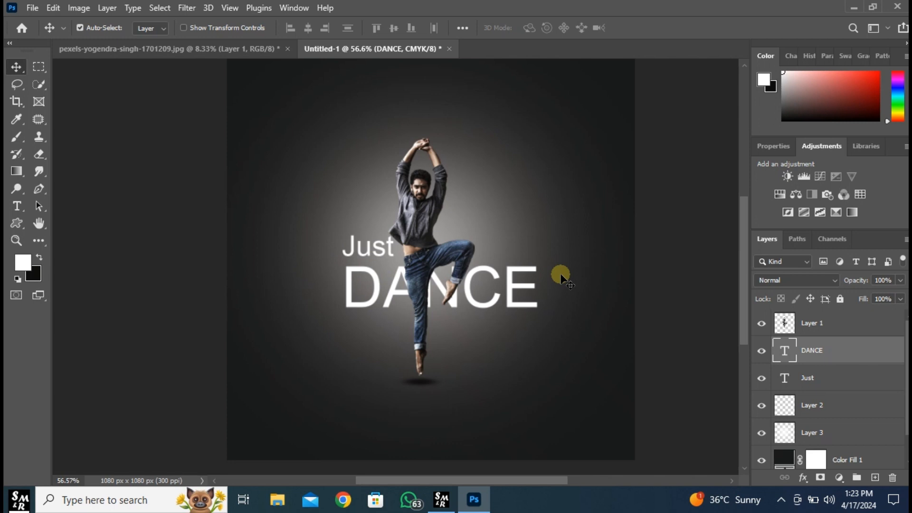
Step: Change the font of the "DANCE" text to Swis721 BlkCn BT Black
double_click(354, 300)
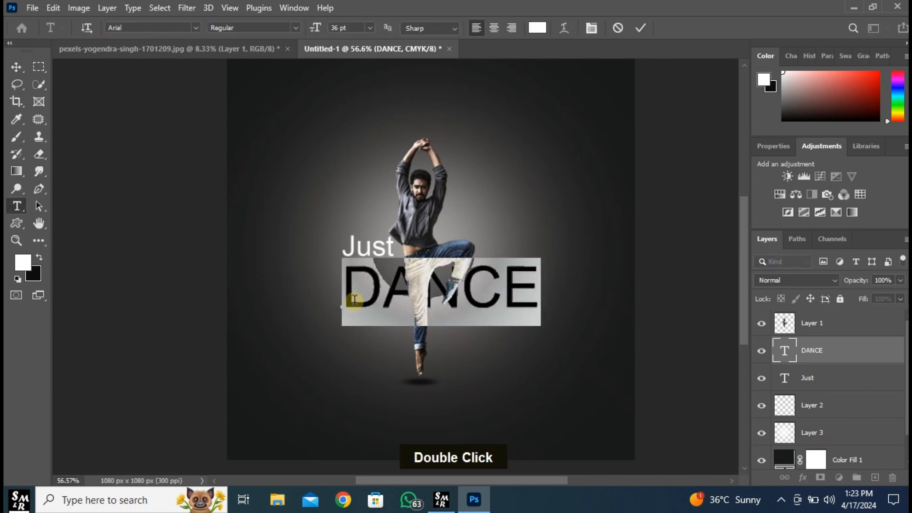
left_click(194, 27)
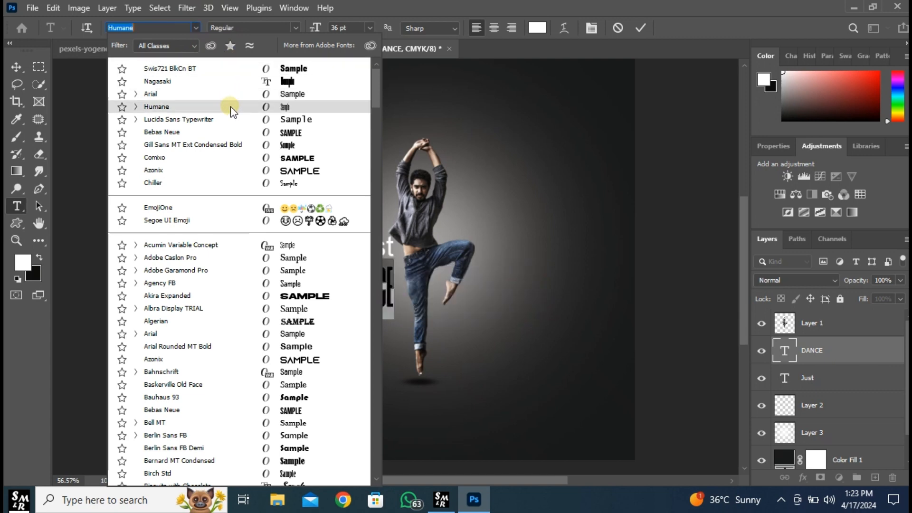
left_click(244, 71)
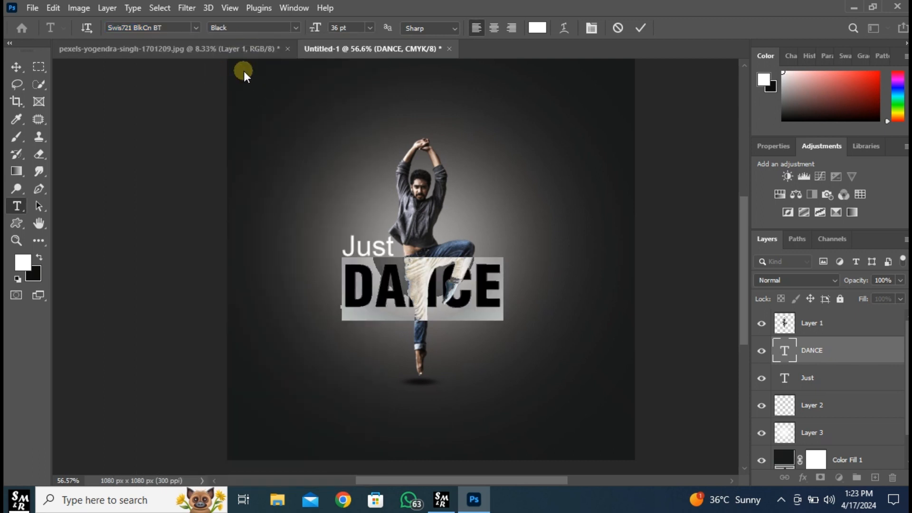
left_click(642, 27)
key("v")
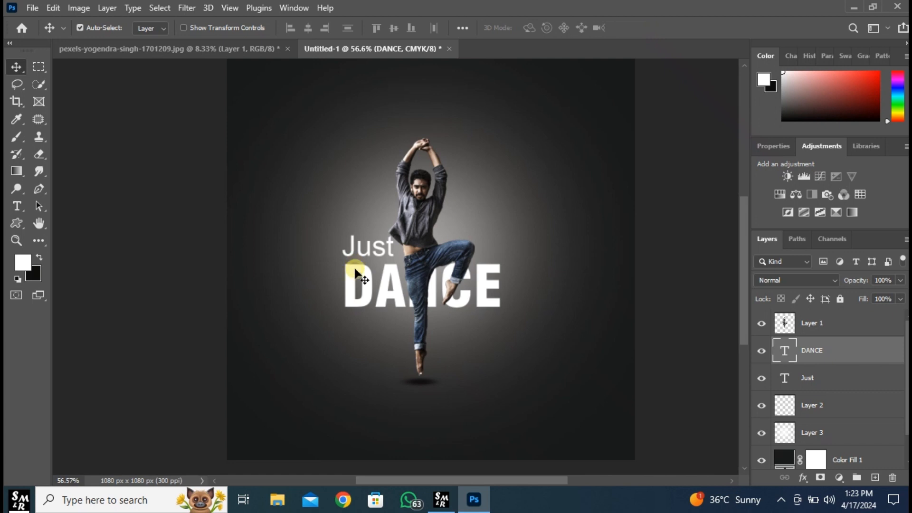
Step: Nudge the "DANCE" text slightly left to line up its left edge with "Just"
key("Left")
key("Left")
key("Left")
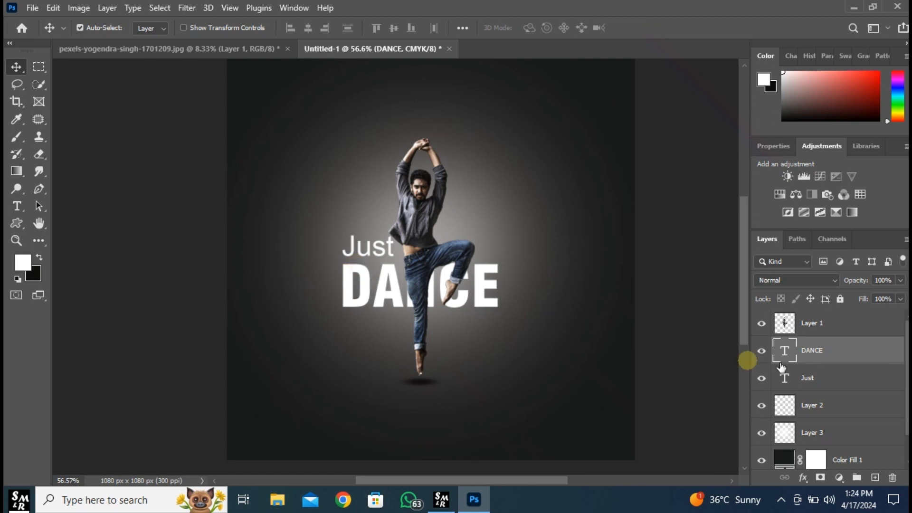
Step: Merge the "DANCE" and "Just" text layers into one layer and convert it to a smart object
left_click(840, 379, "ctrl")
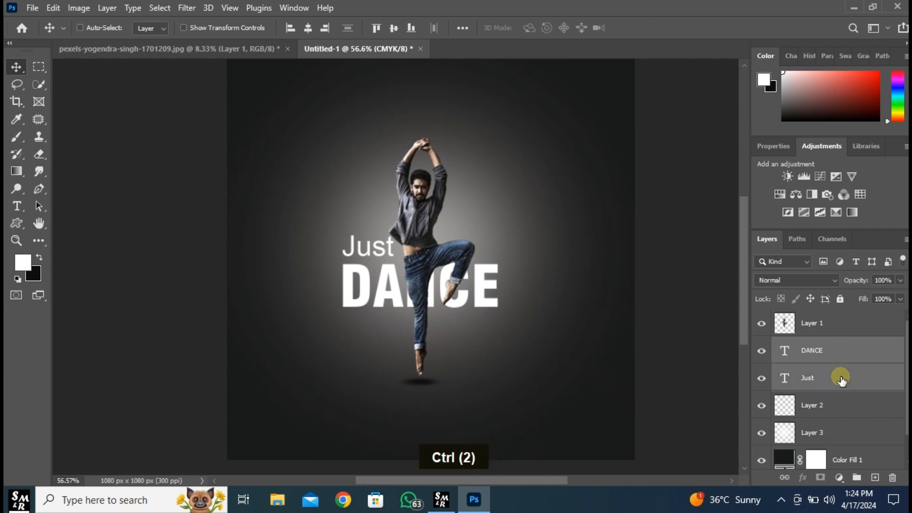
key("ctrl+e")
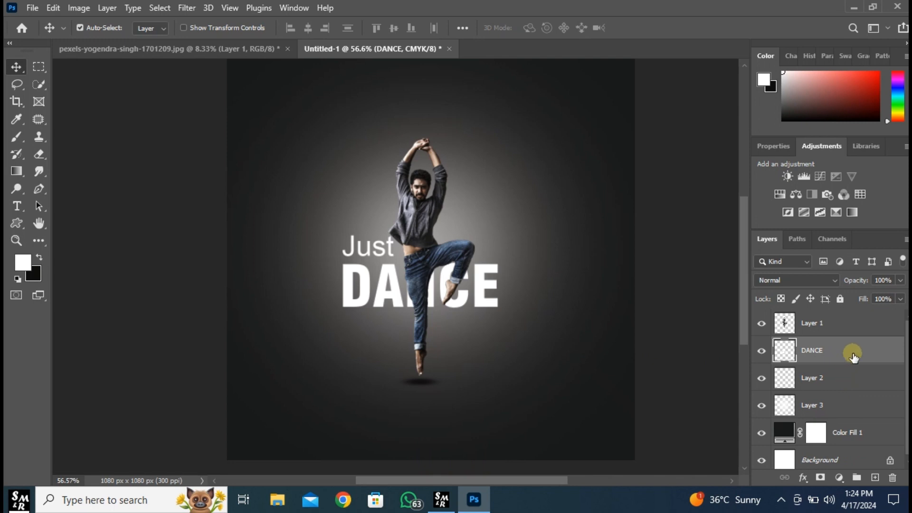
right_click(854, 356)
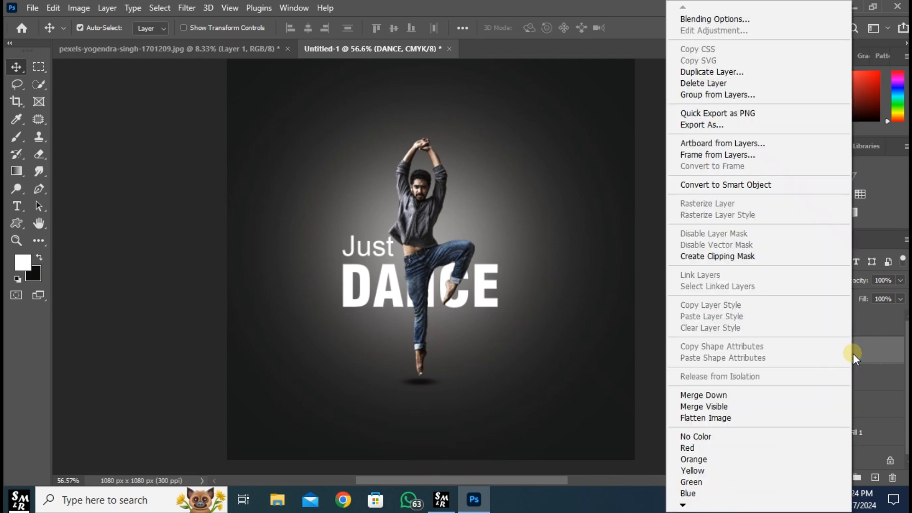
left_click(733, 185)
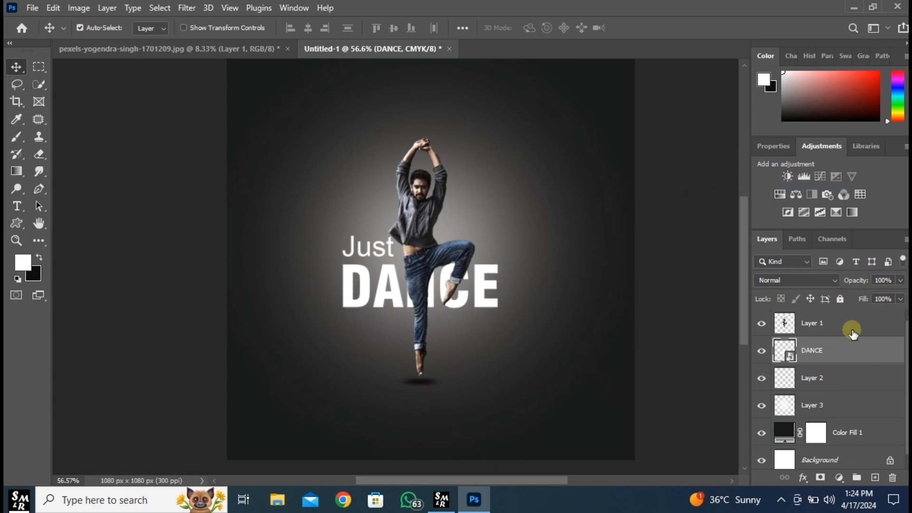
Step: Slant the merged "Just DANCE" text with a Perspective transform so its right side rises above its left
key("ctrl+t")
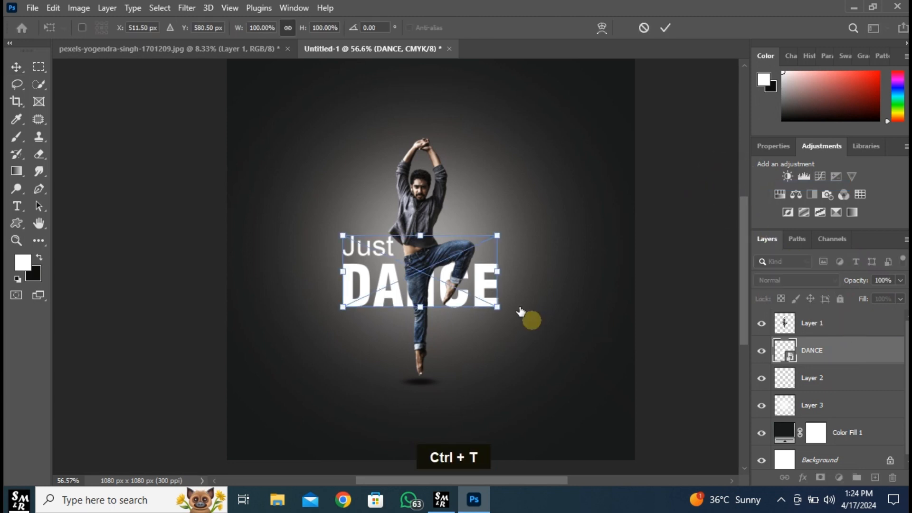
right_click(469, 285)
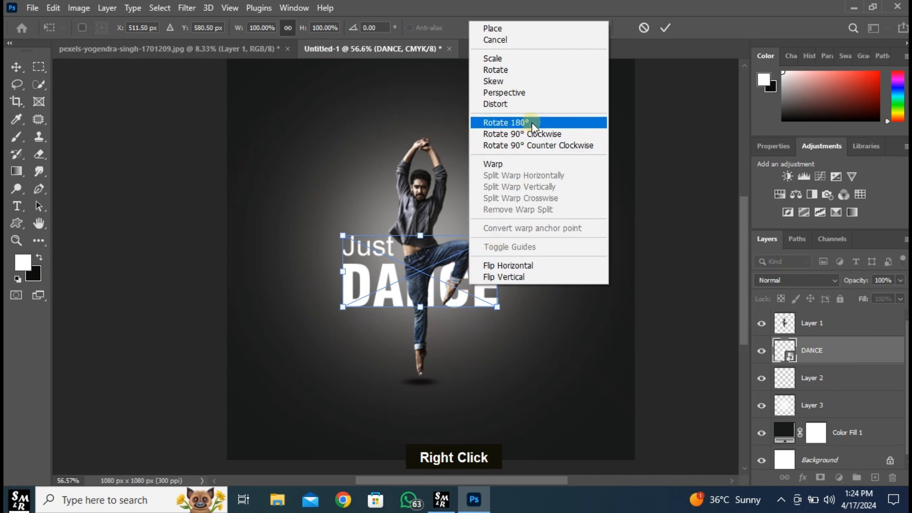
left_click(531, 91)
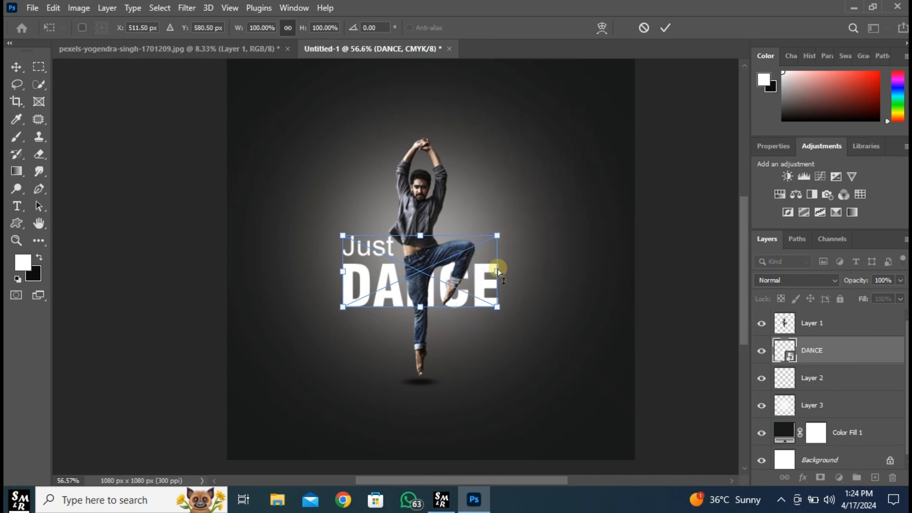
left_click_drag(498, 269, 499, 255)
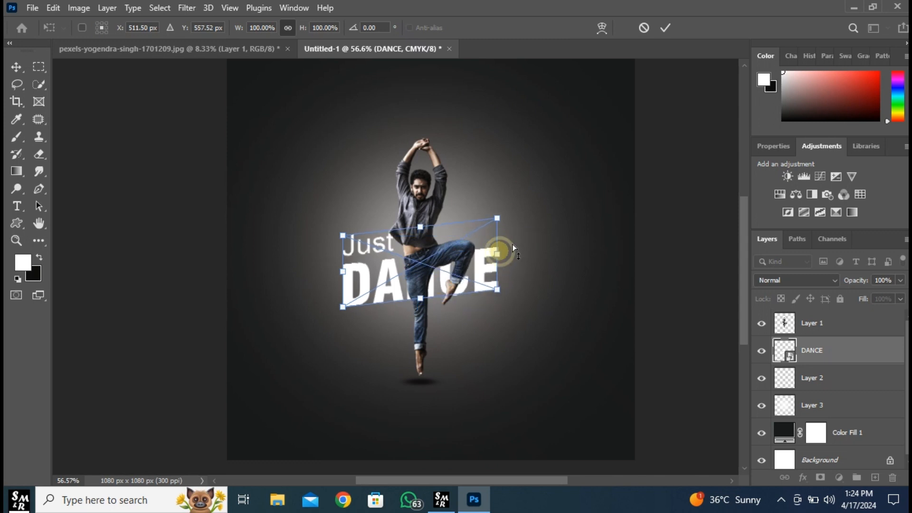
left_click(666, 27)
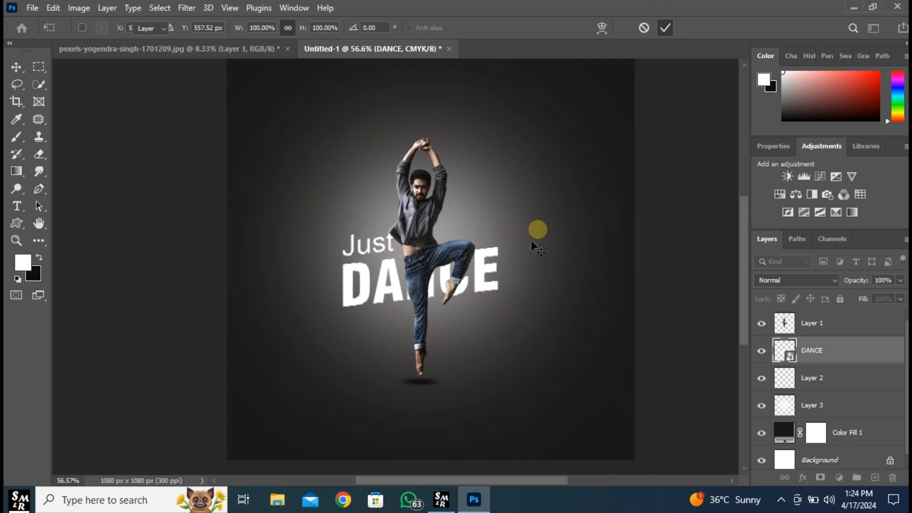
Step: Enlarge the slanted "Just DANCE" text to about 137% and centre it horizontally on the canvas behind the dancer
key("ctrl+t")
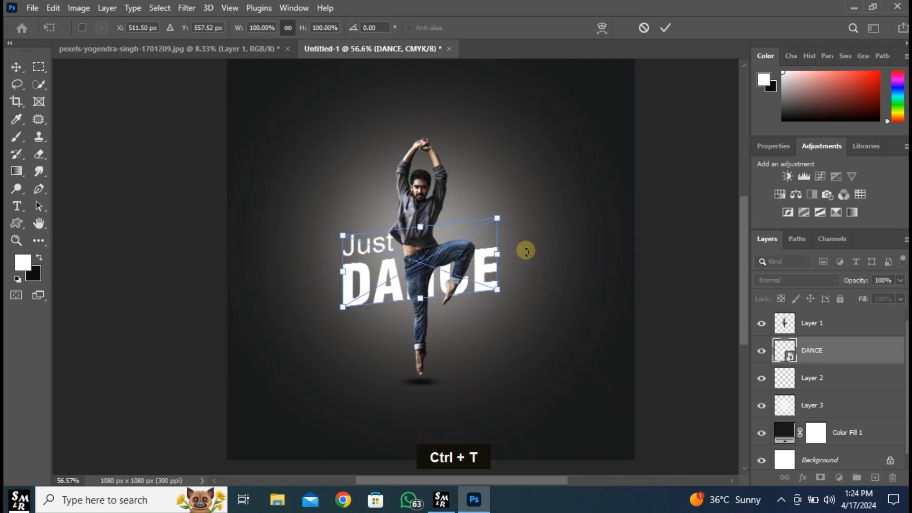
left_click_drag(499, 290, 517, 259)
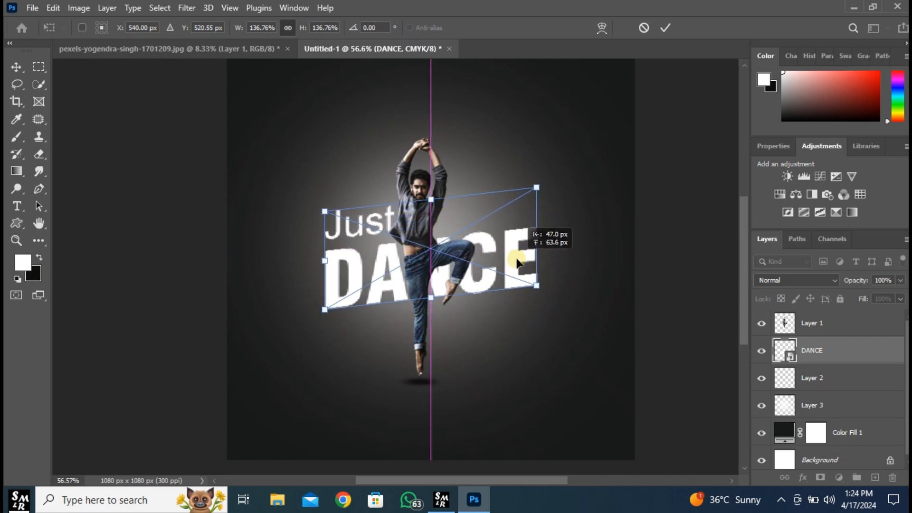
left_click(666, 27)
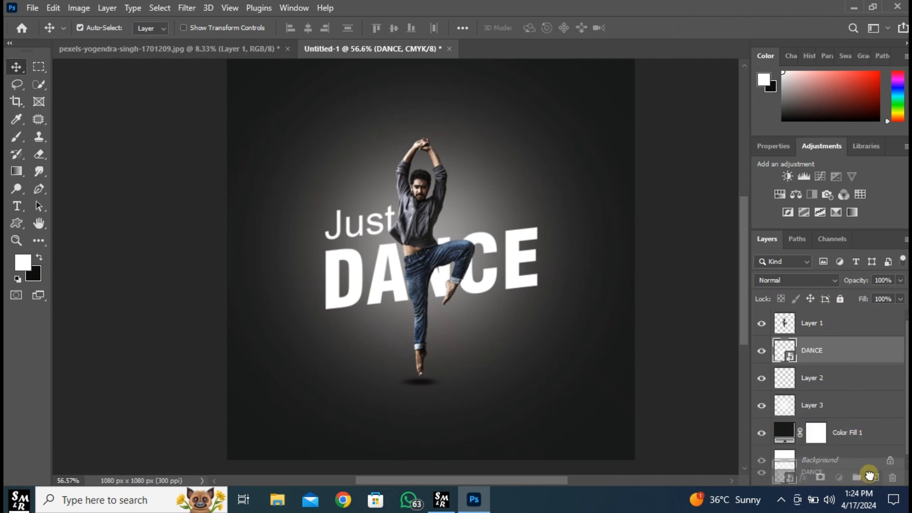
Step: Duplicate the "DANCE" smart object, place the copy above the dancer's layer, and set the copy's fill to 0%
left_click_drag(872, 480, 873, 478)
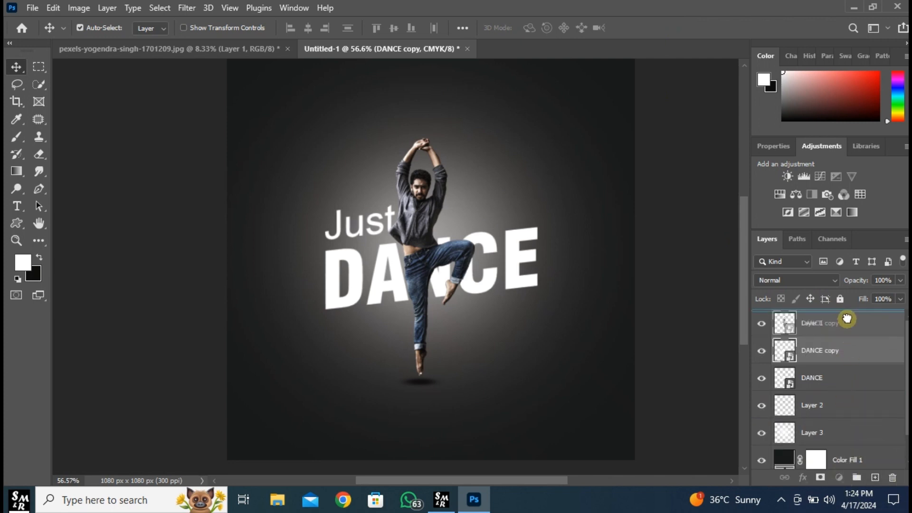
left_click_drag(846, 316, 849, 318)
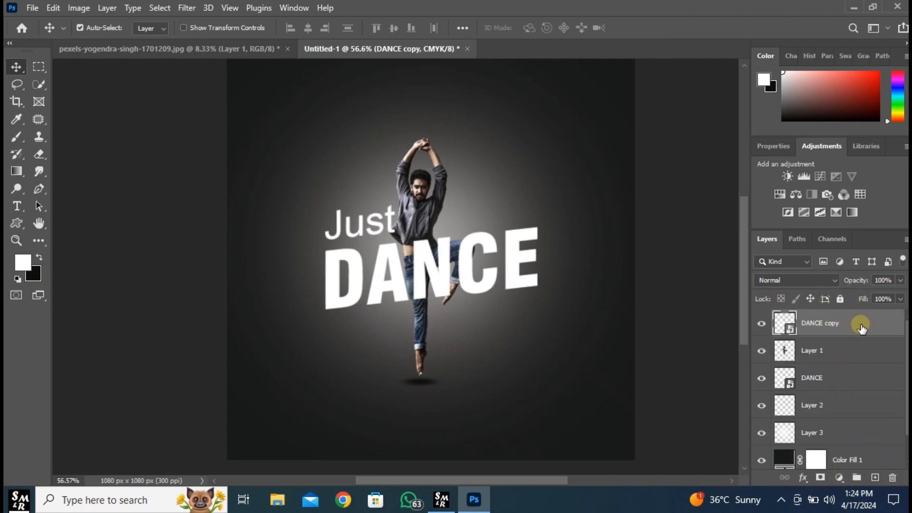
left_click(900, 299)
left_click_drag(899, 314, 897, 320)
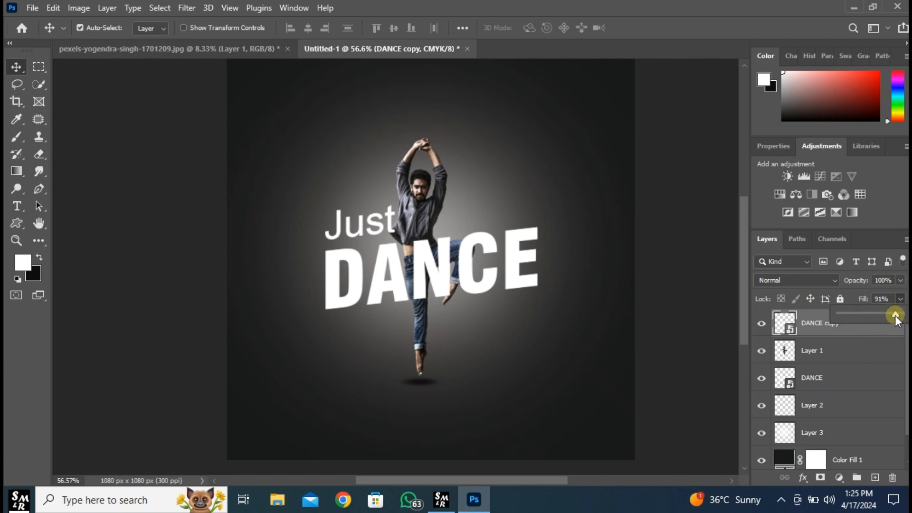
left_click_drag(840, 320, 836, 321)
left_click(828, 332)
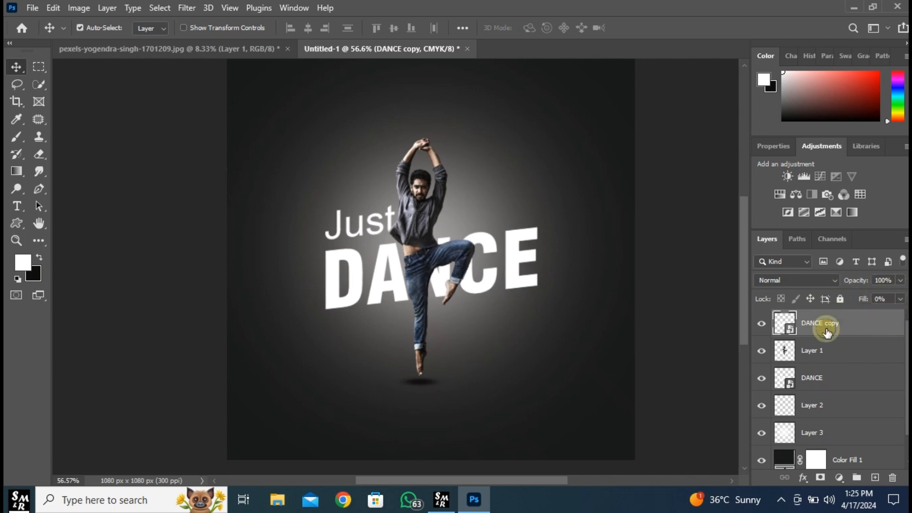
Step: Add a white 3 px inside Stroke effect at 100% opacity to the "DANCE copy" layer
left_click(803, 477)
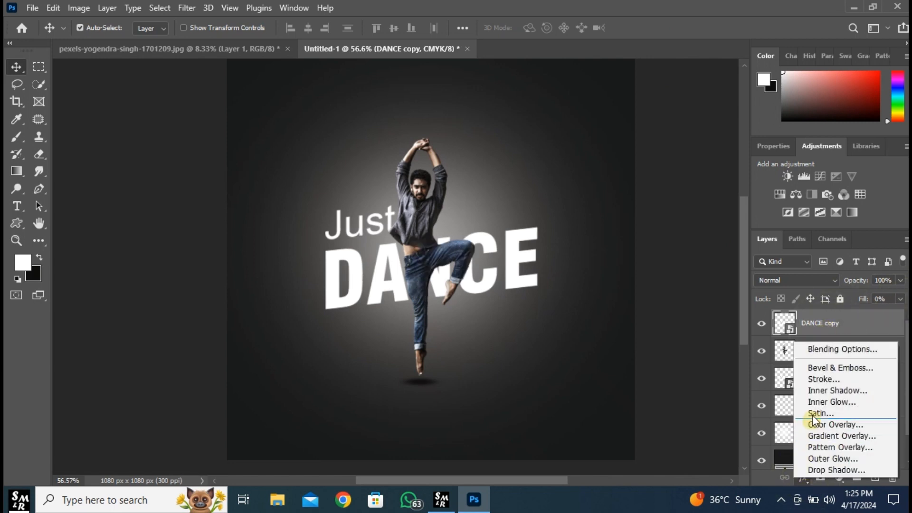
left_click(816, 379)
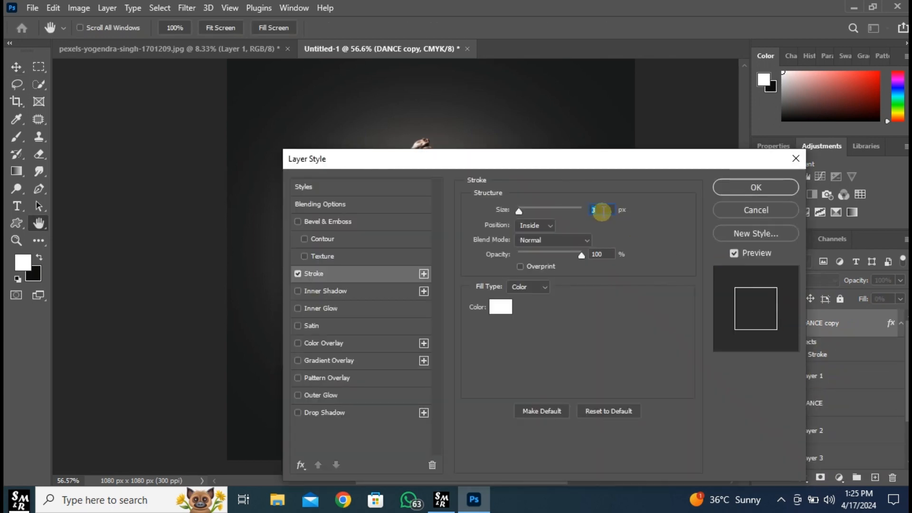
left_click_drag(604, 212, 579, 212)
left_click(503, 309)
left_click_drag(550, 259, 508, 244)
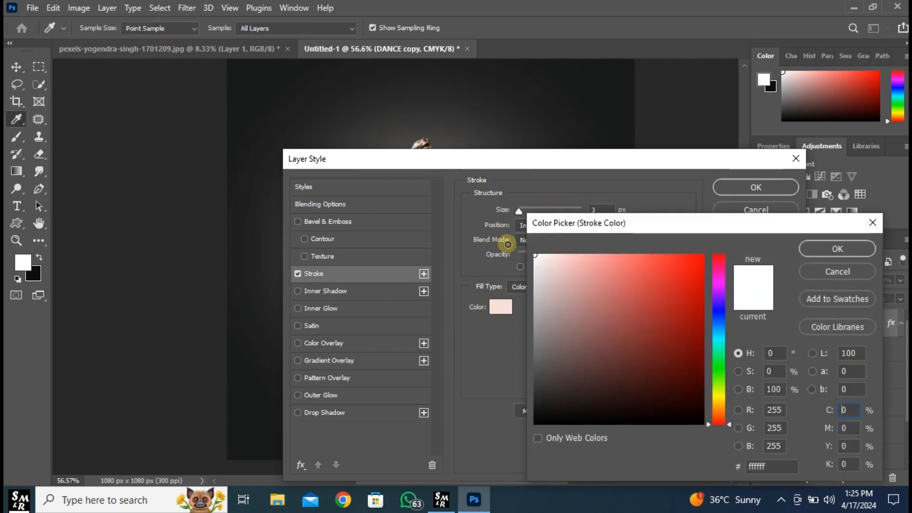
left_click(862, 251)
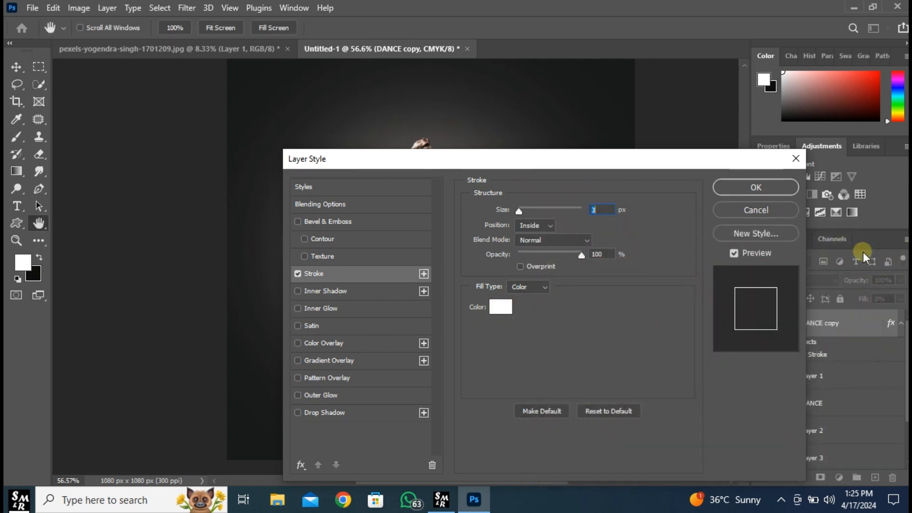
left_click(749, 186)
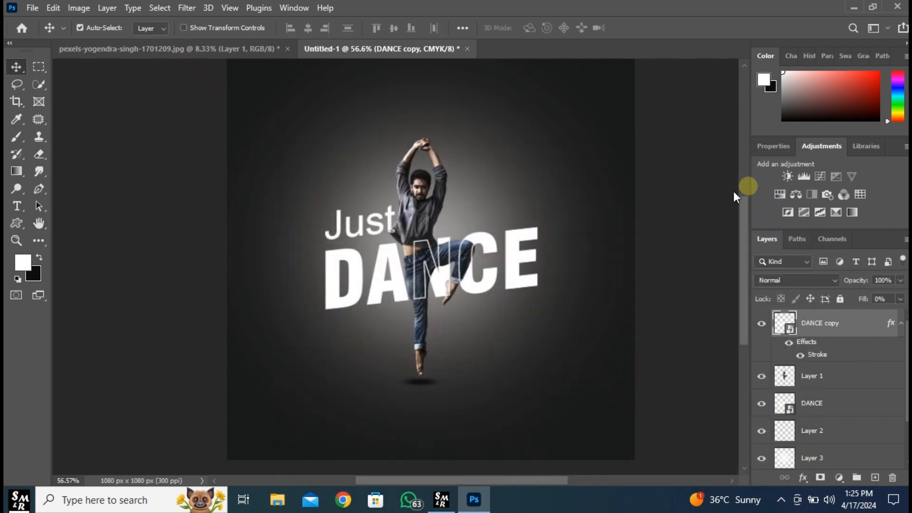
Step: Set the Horizontal Type tool to Arial Regular at 5 pt
right_click(17, 205)
left_click(65, 206)
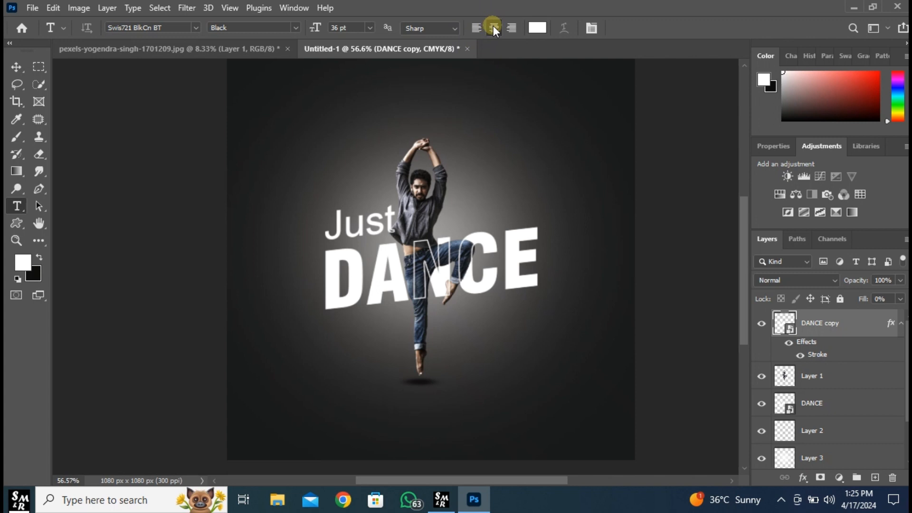
left_click(196, 26)
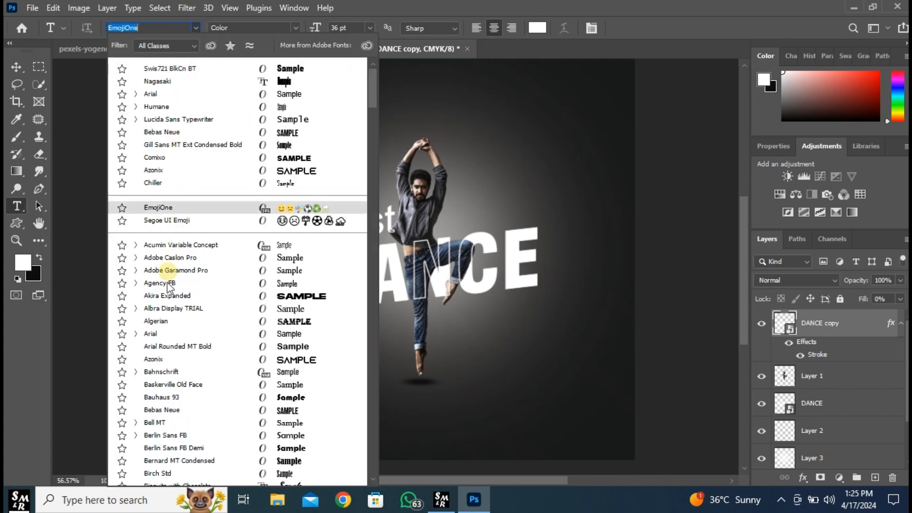
left_click(156, 333)
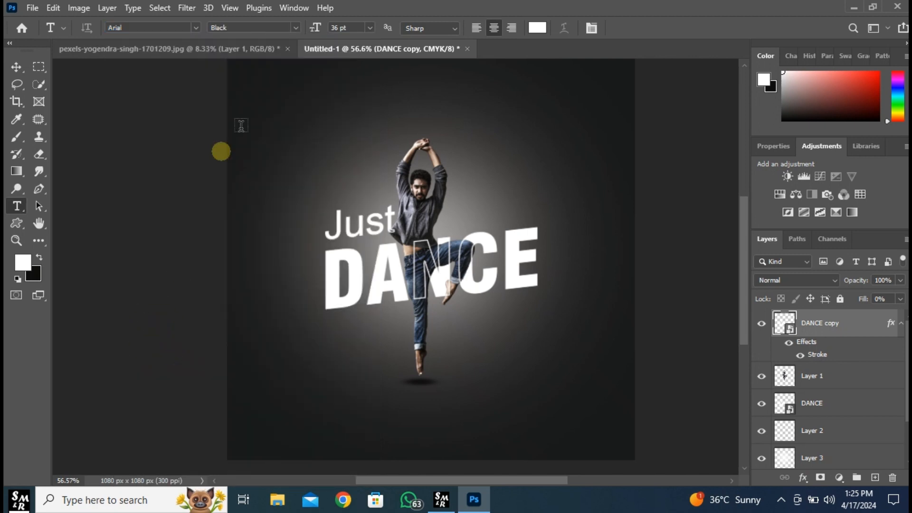
left_click(293, 27)
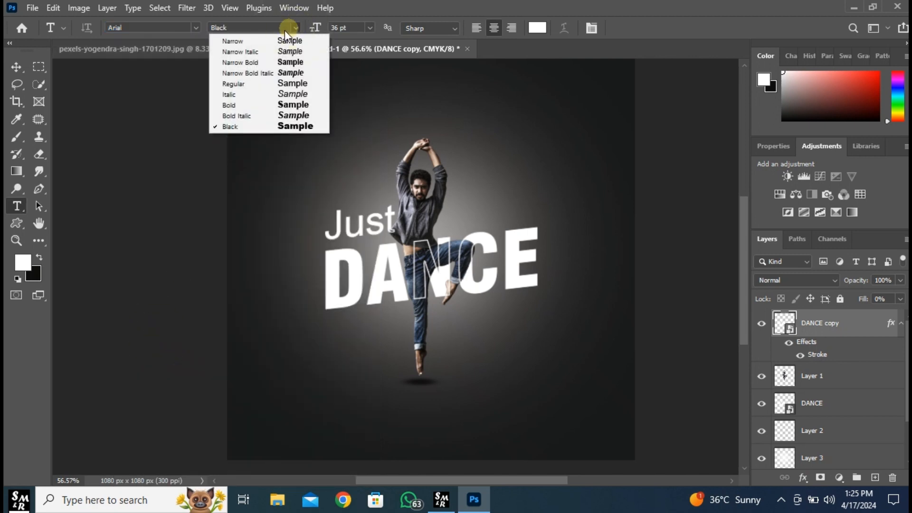
left_click(249, 85)
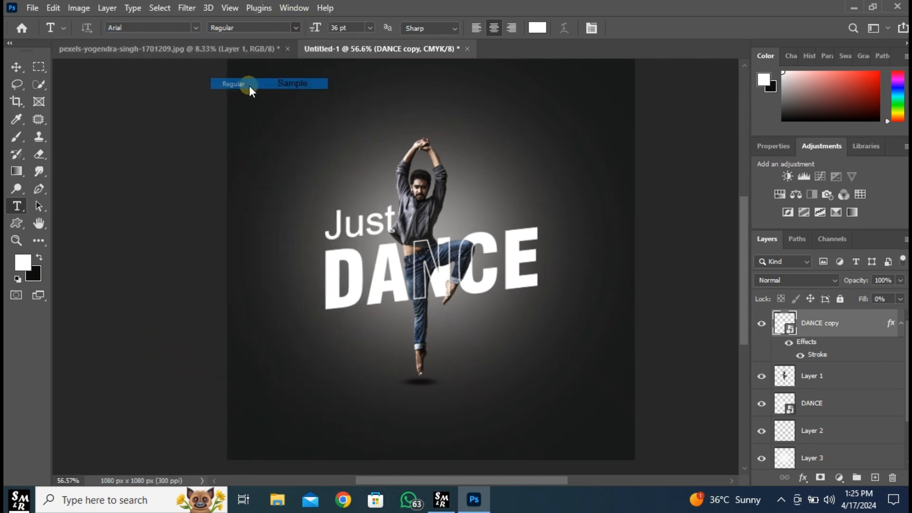
left_click(369, 28)
left_click(346, 42)
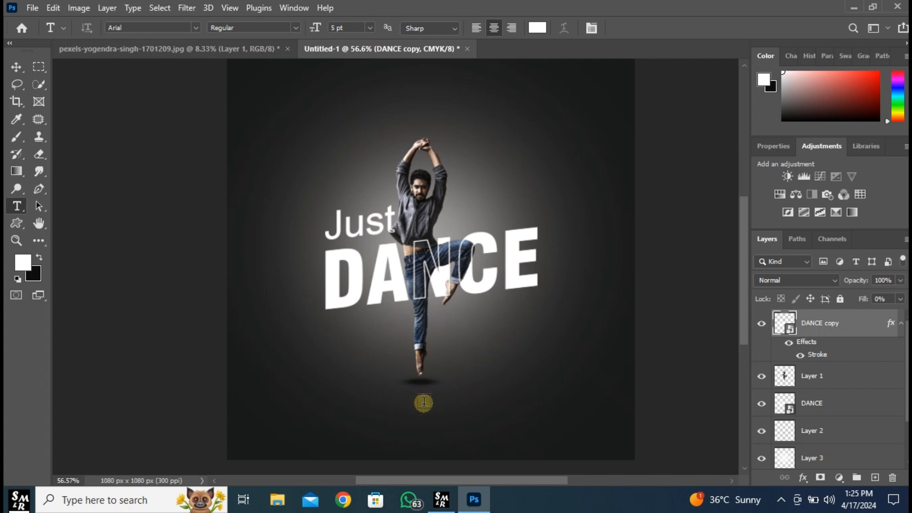
Step: Create a Lorem ipsum paragraph box below the dancer and widen it leftward so the placeholder text fills three lines
left_click_drag(420, 408, 626, 434)
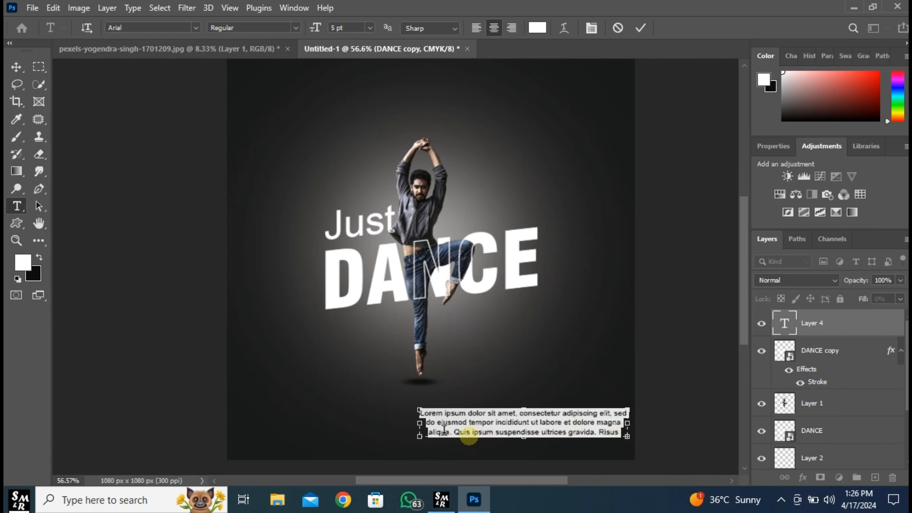
left_click_drag(420, 422, 347, 422)
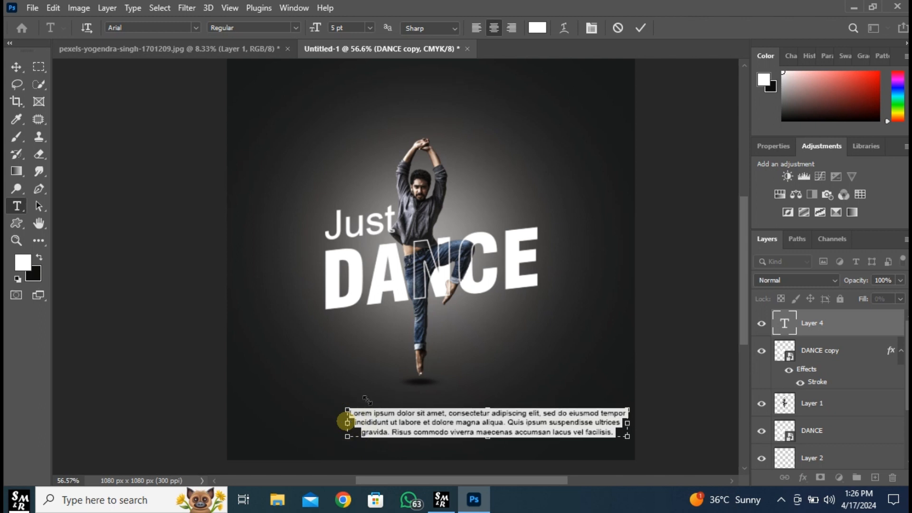
left_click(641, 27)
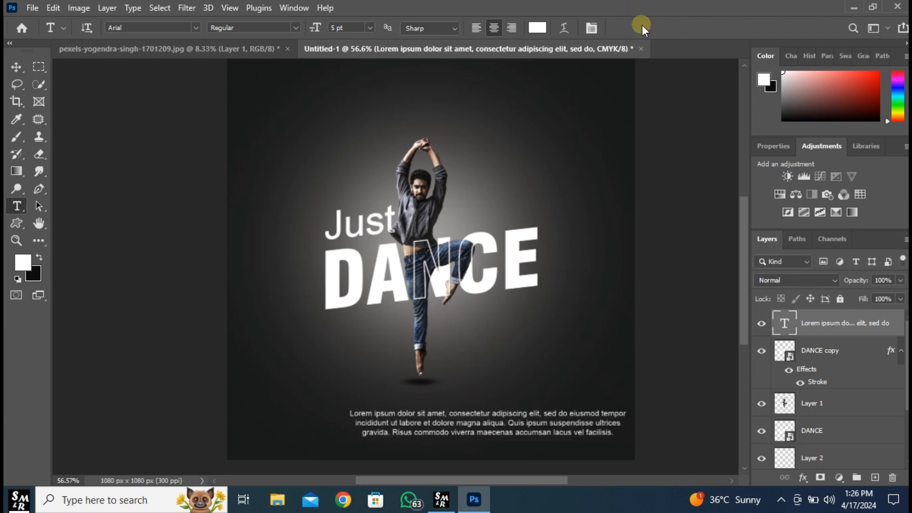
Step: Centre the Lorem ipsum paragraph horizontally on the canvas below the dancer, moving it up slightly
key("ctrl+t")
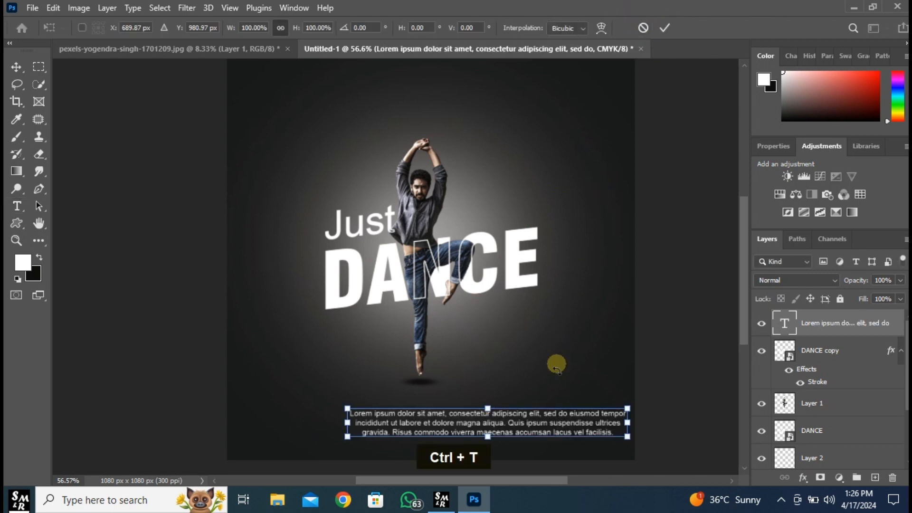
left_click_drag(538, 420, 483, 419)
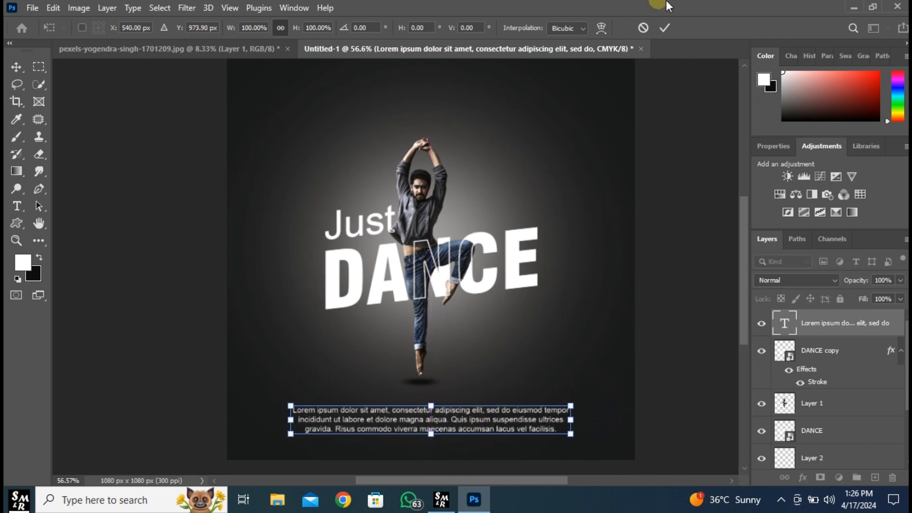
left_click(664, 30)
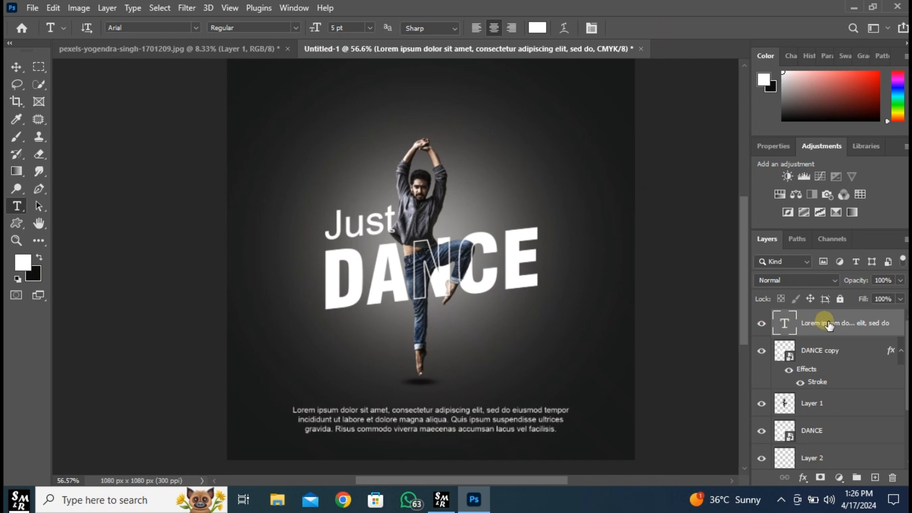
Step: Create a new empty layer above the Lorem ipsum text layer
scroll(855, 321, "up", 1)
left_click(876, 477)
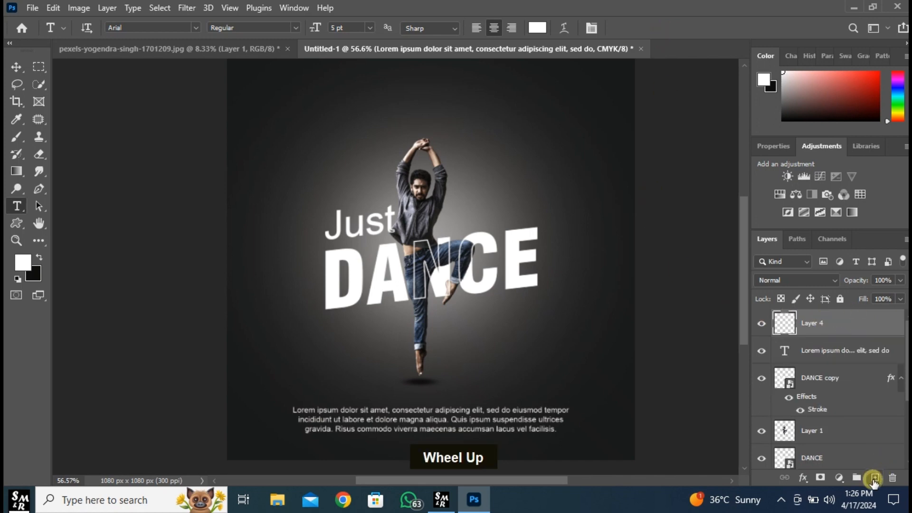
Step: Set the Gradient tool to the Foreground to Background preset from the Basics group
right_click(17, 171)
left_click(54, 170)
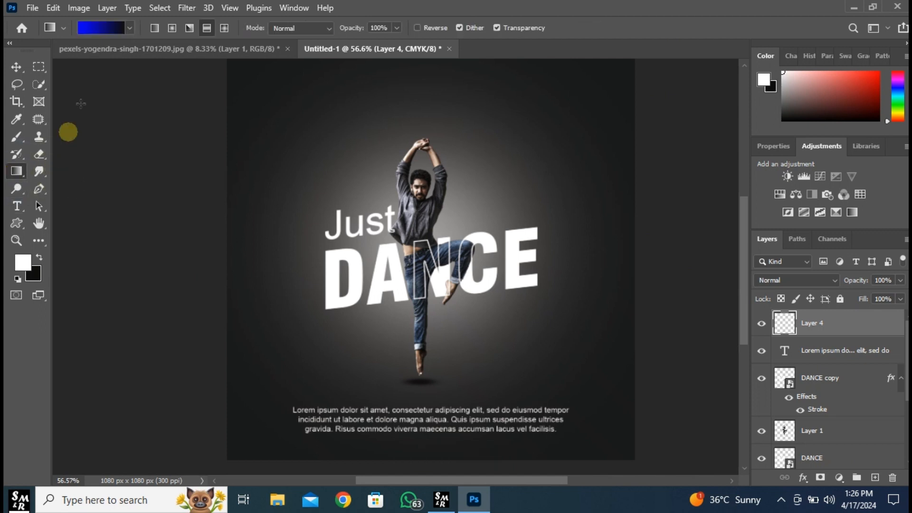
left_click(129, 28)
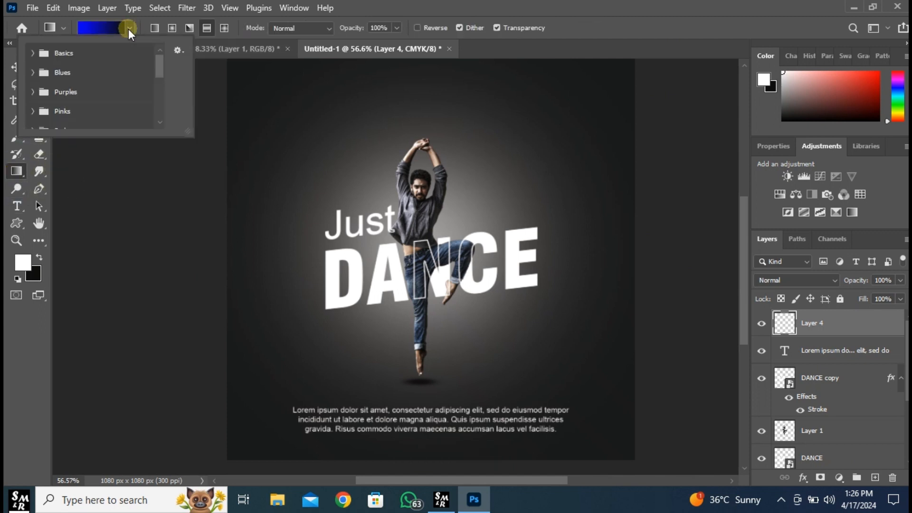
left_click(33, 52)
left_click(50, 74)
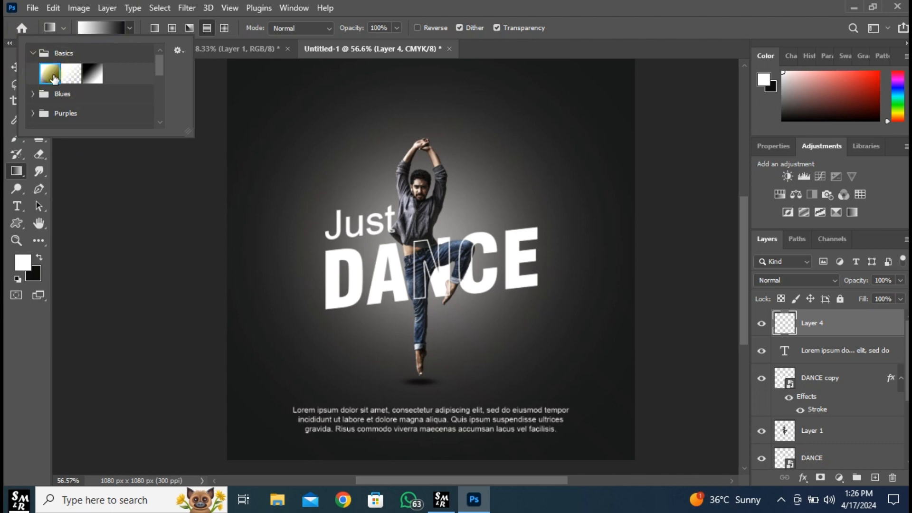
Step: Edit the gradient so its start stop is blue 0006ff, keeping the end stop near-black 0e0d0d
left_click(104, 30)
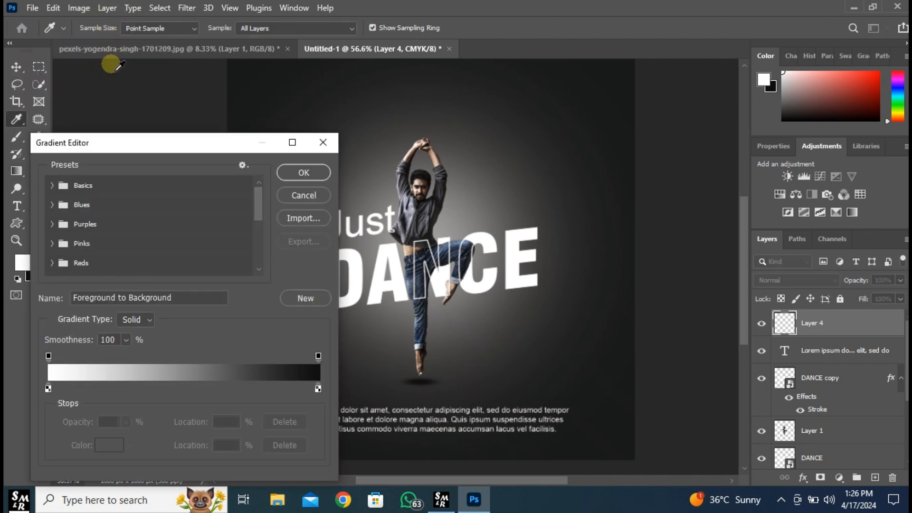
left_click(48, 389)
double_click(48, 389)
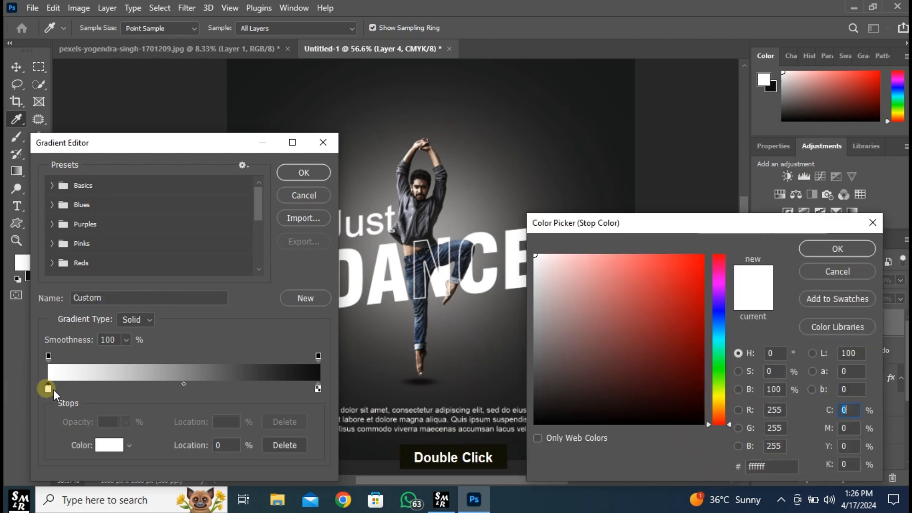
left_click(720, 313)
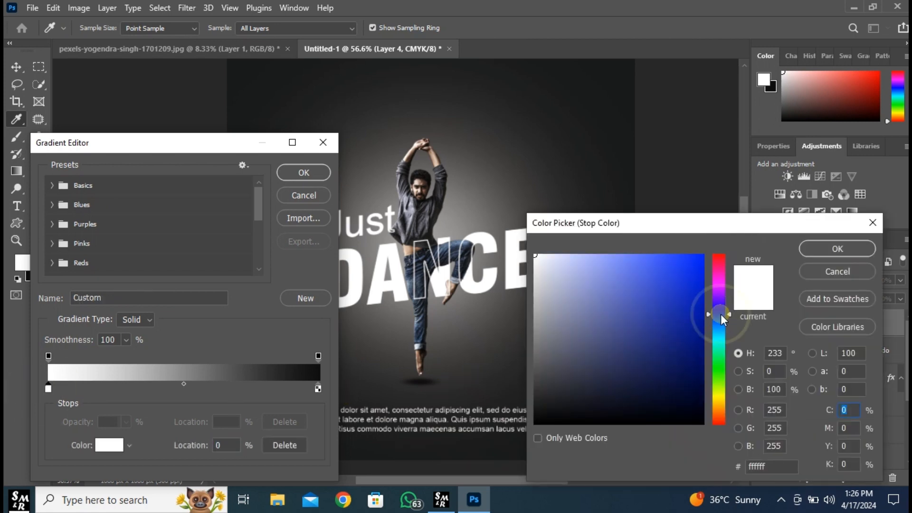
left_click_drag(697, 297, 714, 253)
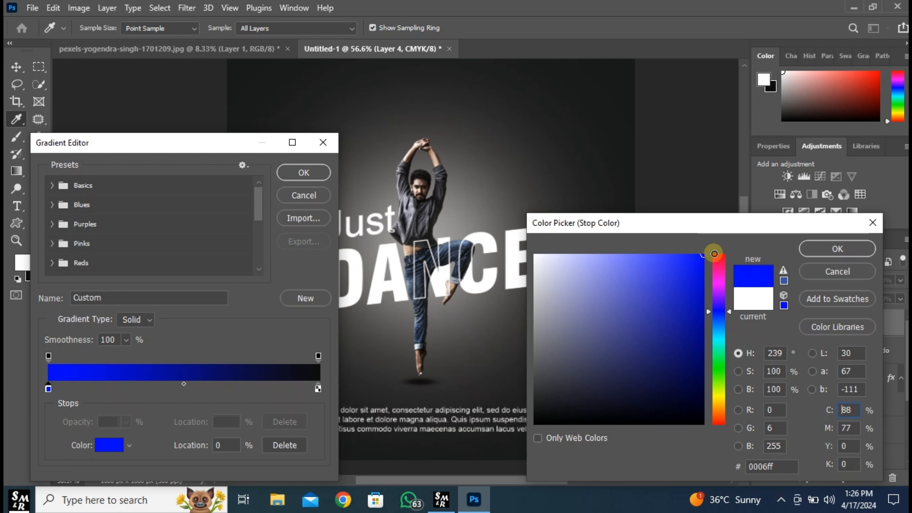
left_click(835, 246)
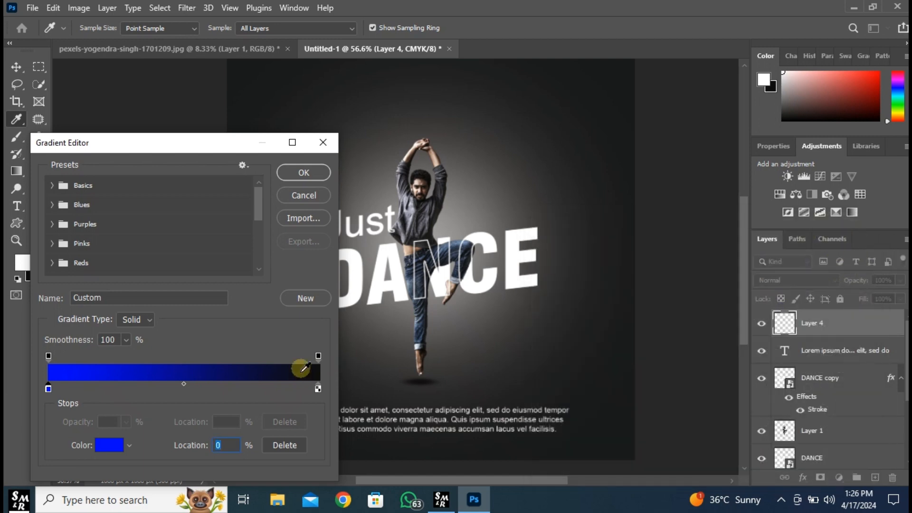
double_click(318, 389)
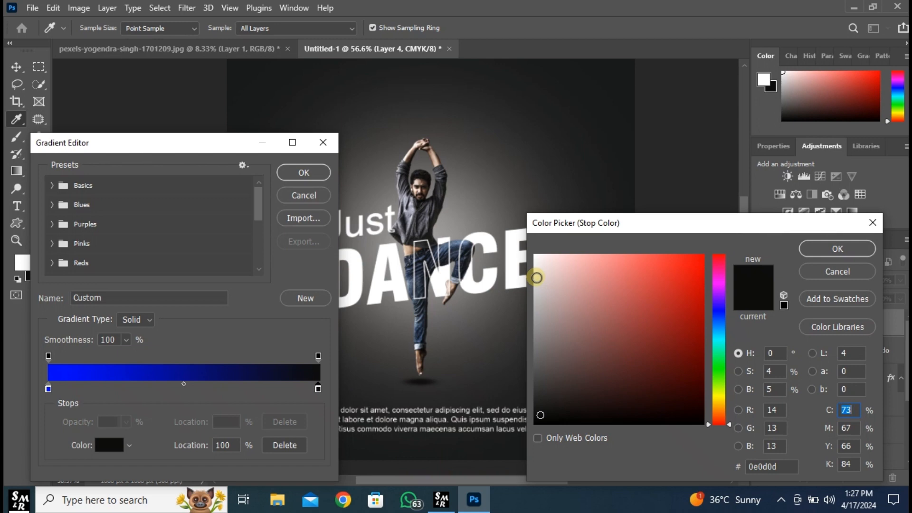
left_click(841, 248)
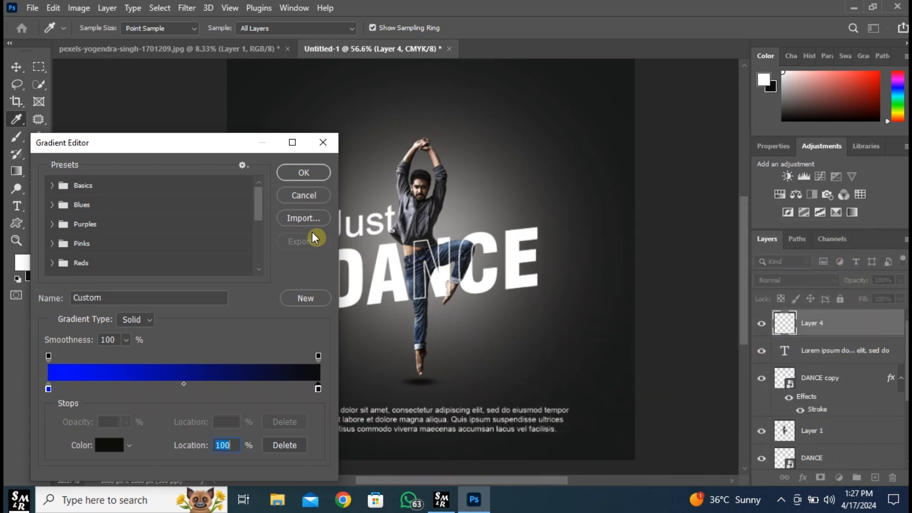
left_click(304, 173)
Step: Fill Layer 4 with the gradient, blue at the canvas bottom fading to black at the top, and set its blend mode to Color
left_click_drag(432, 451, 436, 67)
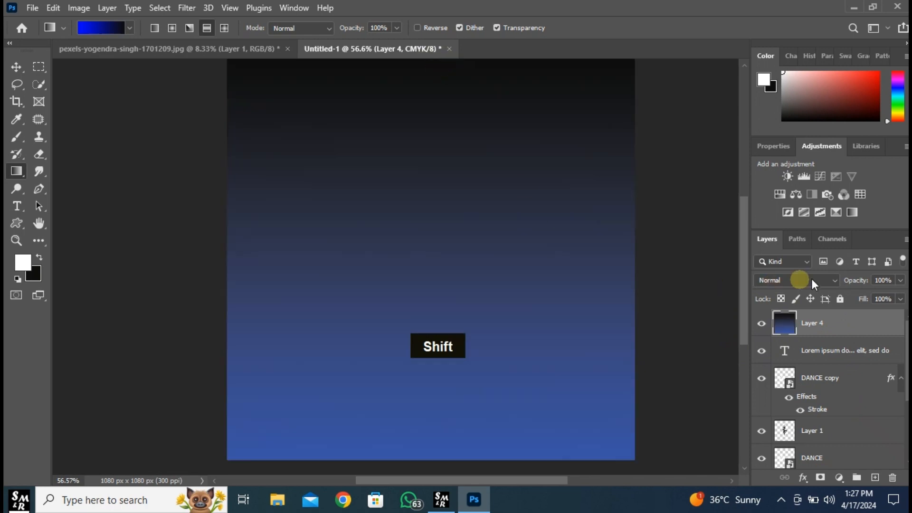
left_click(831, 281)
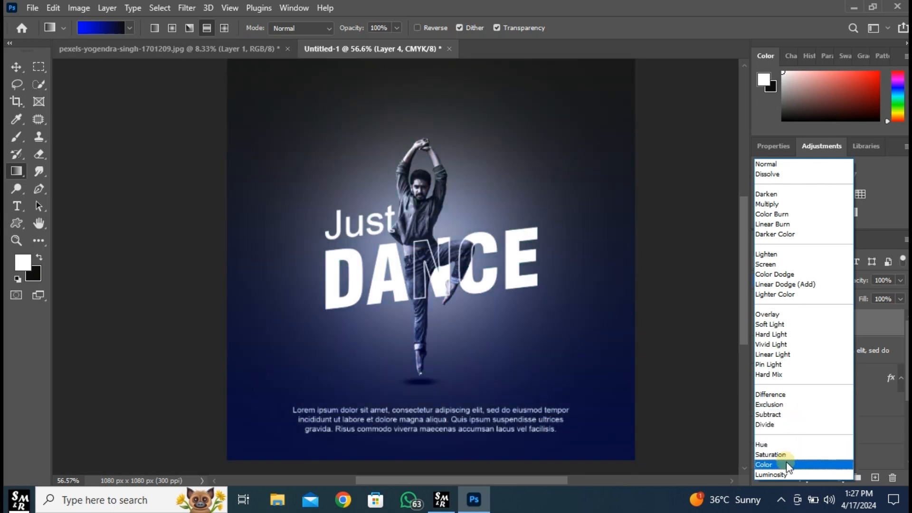
left_click(789, 465)
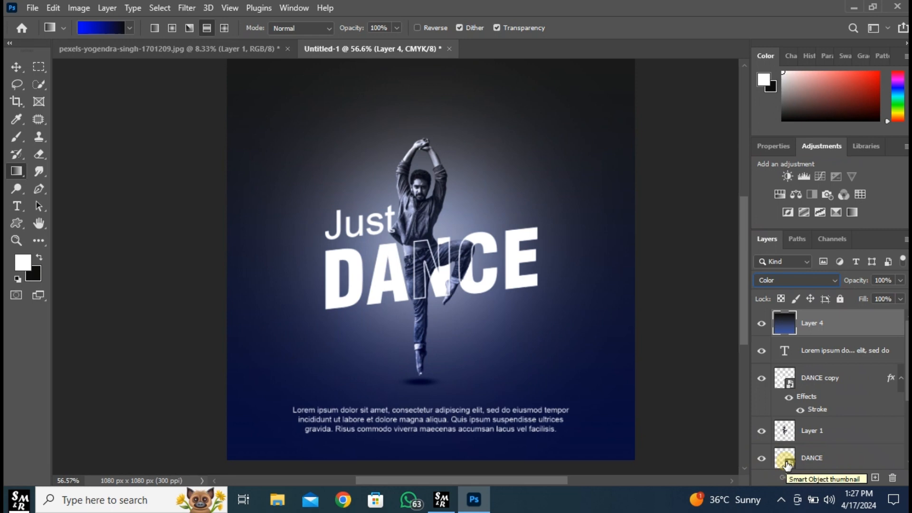
Step: Draw the circled music-note custom shape, about 42 px in size, just above the E of DANCE
right_click(16, 227)
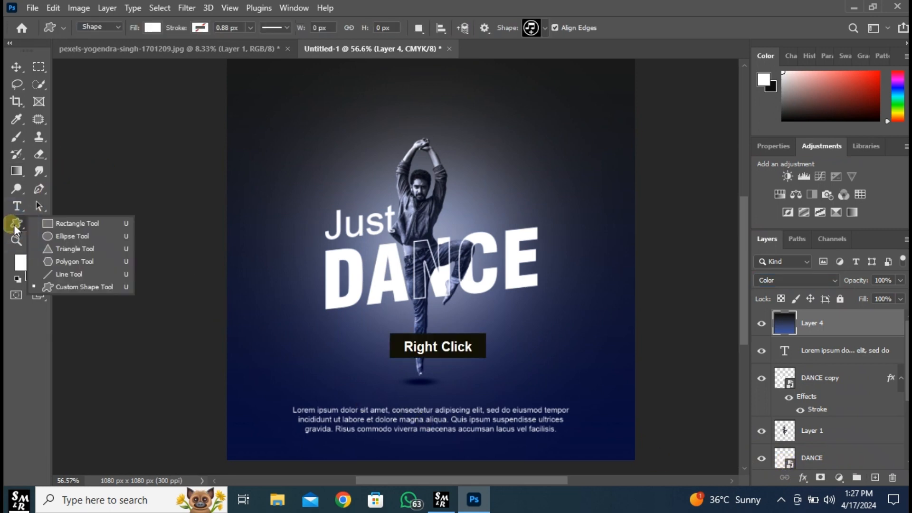
left_click(74, 288)
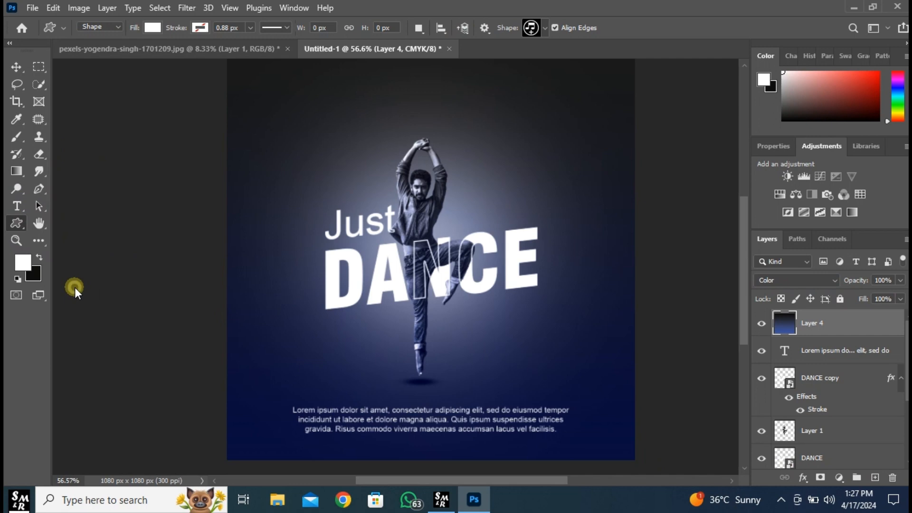
left_click(544, 29)
left_click(545, 34)
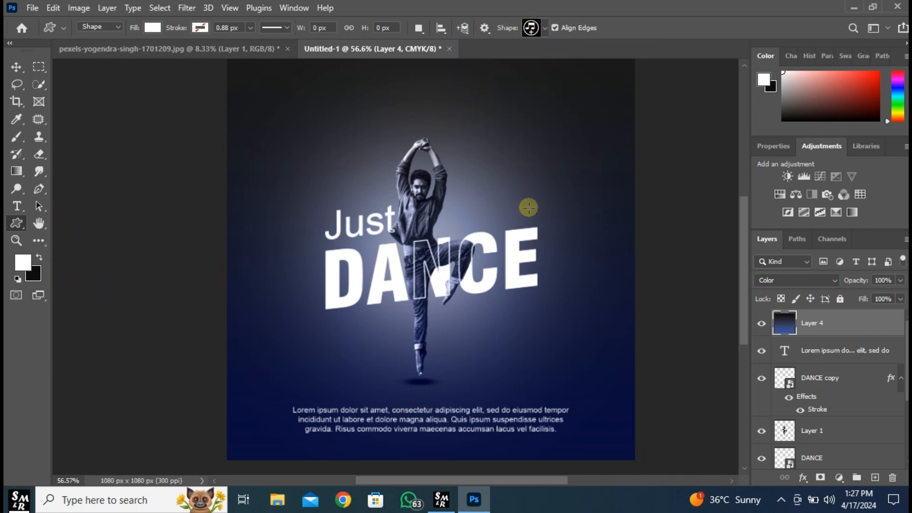
left_click_drag(529, 207, 546, 223)
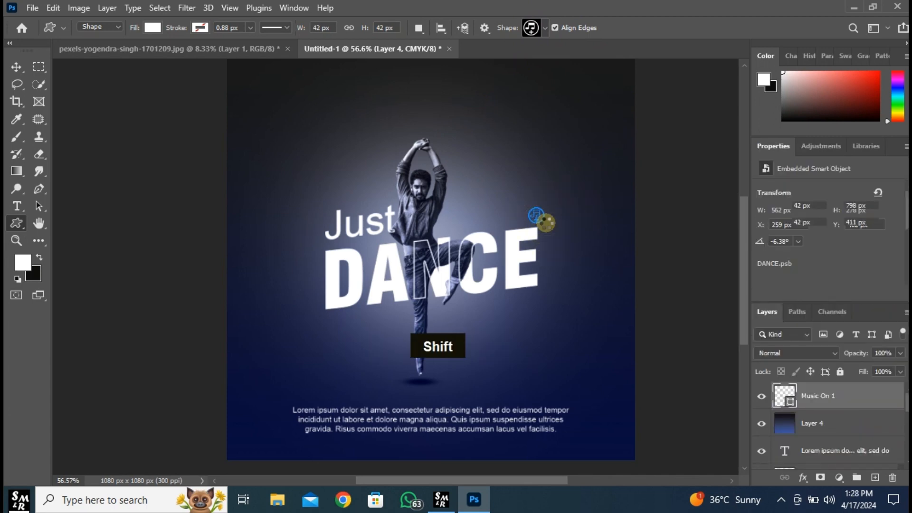
Step: Move the music-note shape up and to the right of the E, to about X 821 px, Y 335 px
left_click(16, 67)
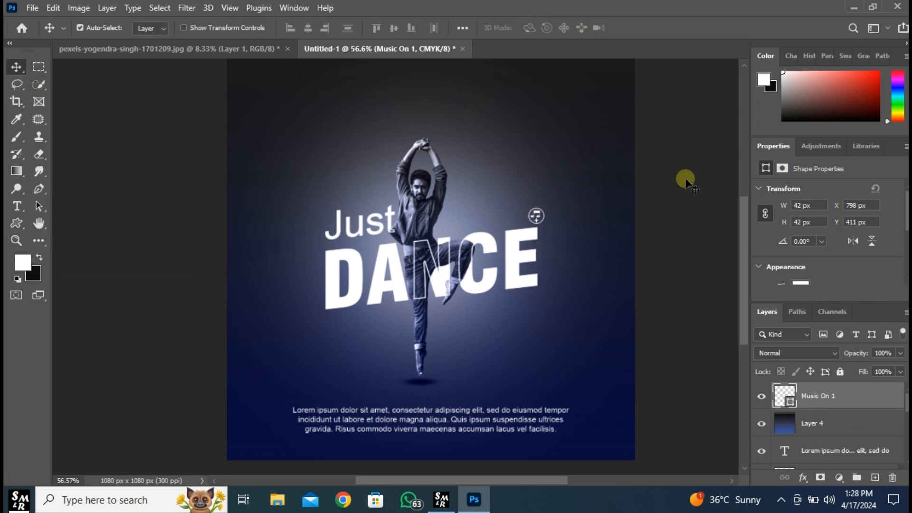
key("ctrl+t")
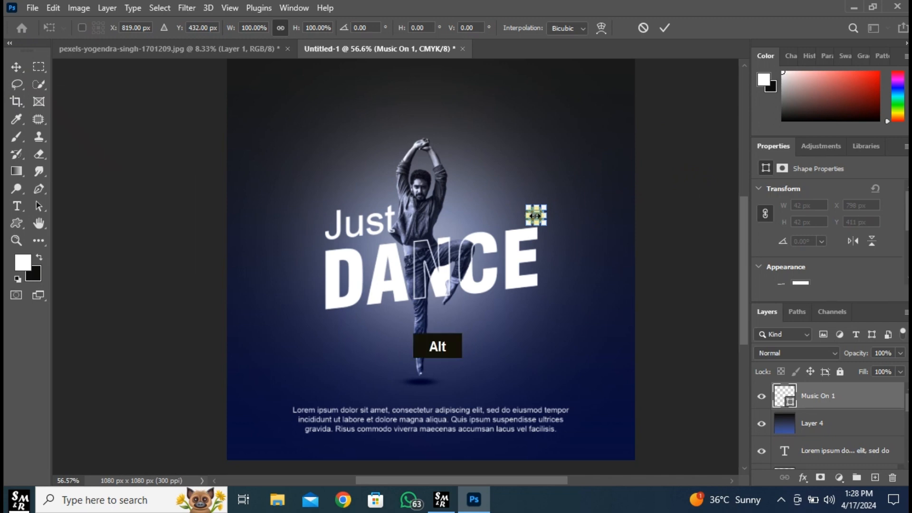
scroll(535, 216, "up", 3, "alt")
scroll(535, 216, "up", 1, "alt")
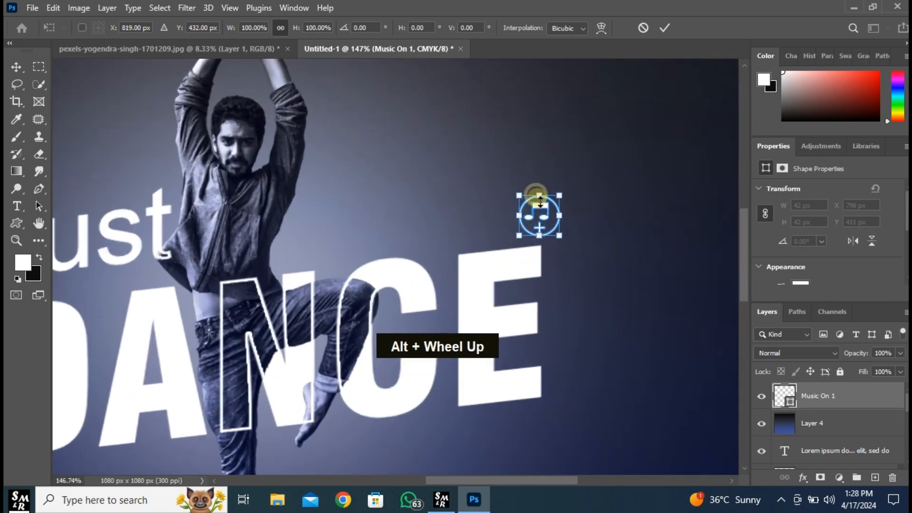
left_click_drag(542, 209, 561, 135)
left_click(665, 27)
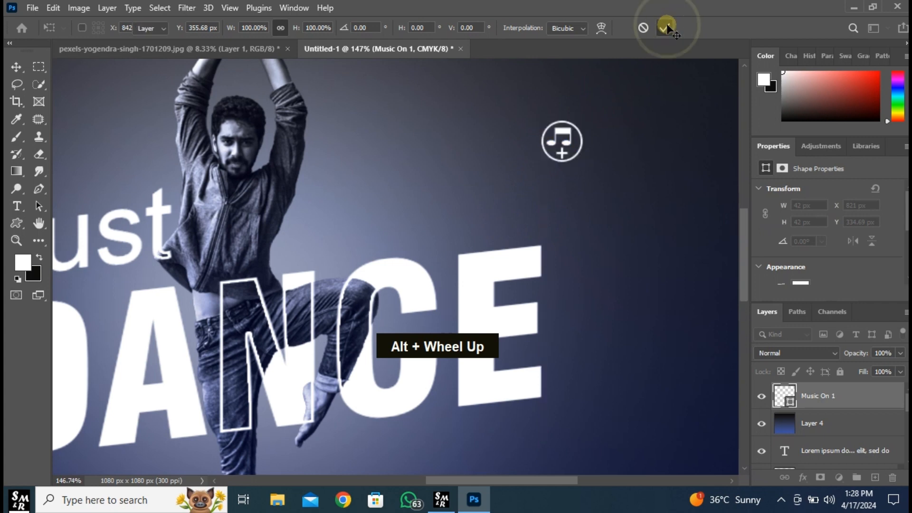
key("ctrl+0")
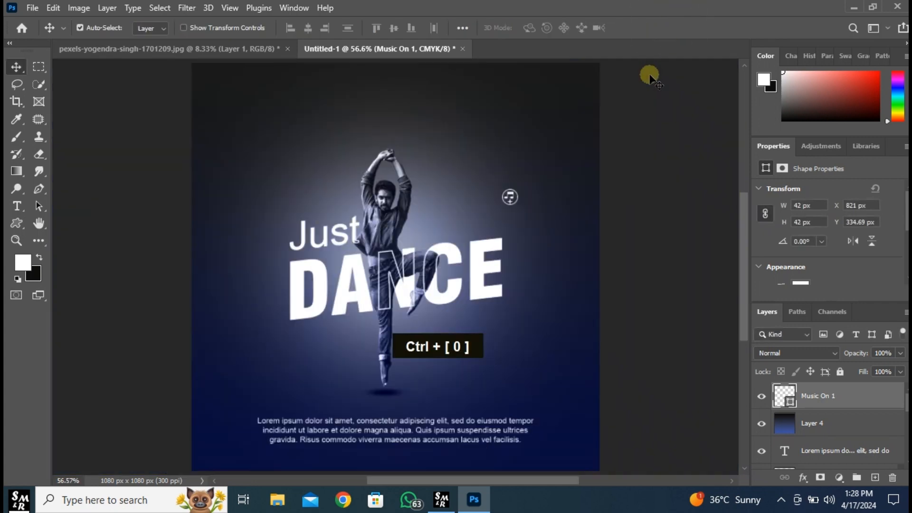